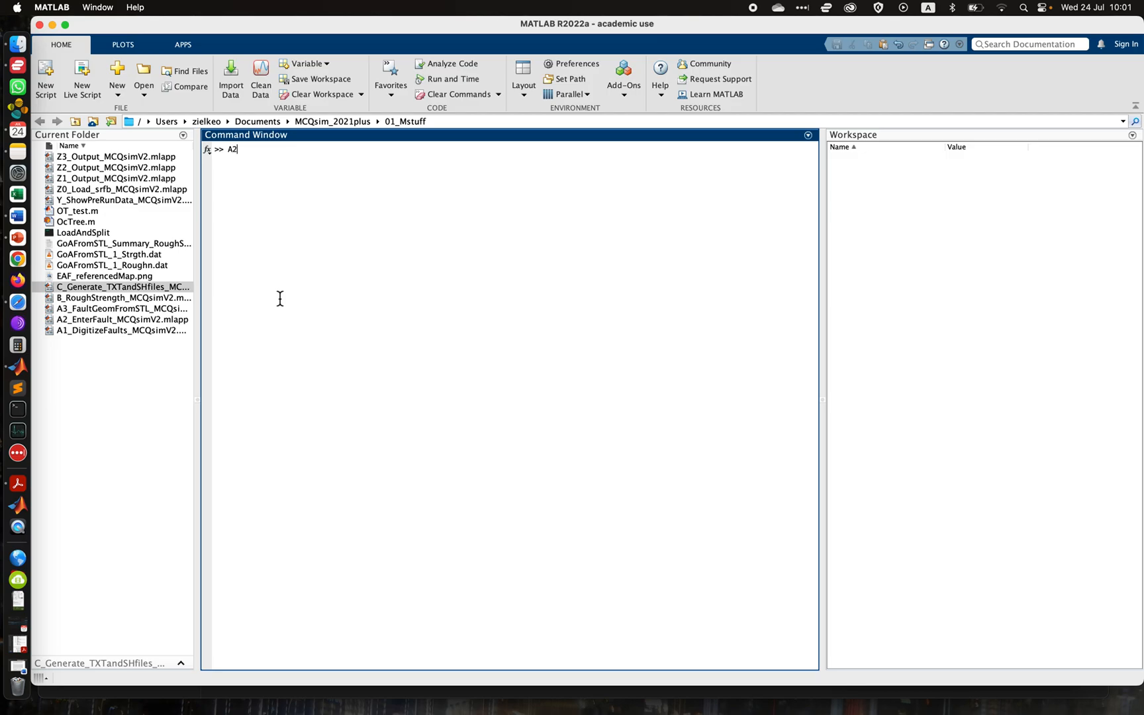
Step: Launch the A2_EnterFault_MCQsimV2 app from the command line and position its window over the command area
key("Tab")
key("Return")
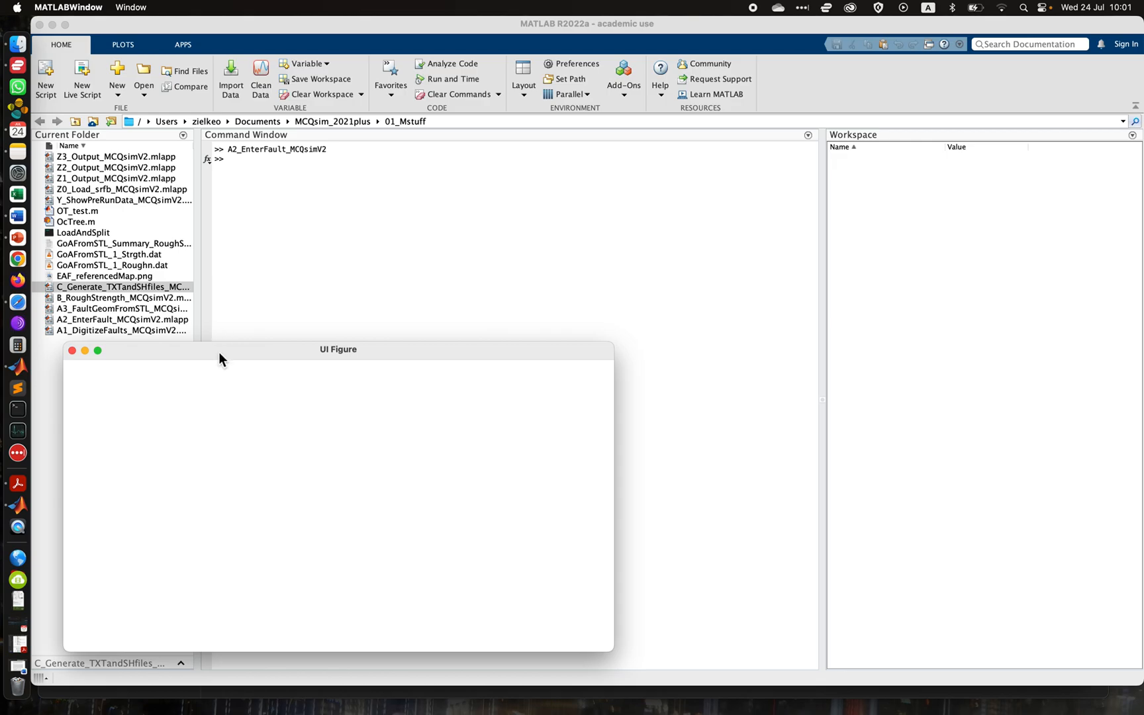
left_click_drag(218, 351, 391, 176)
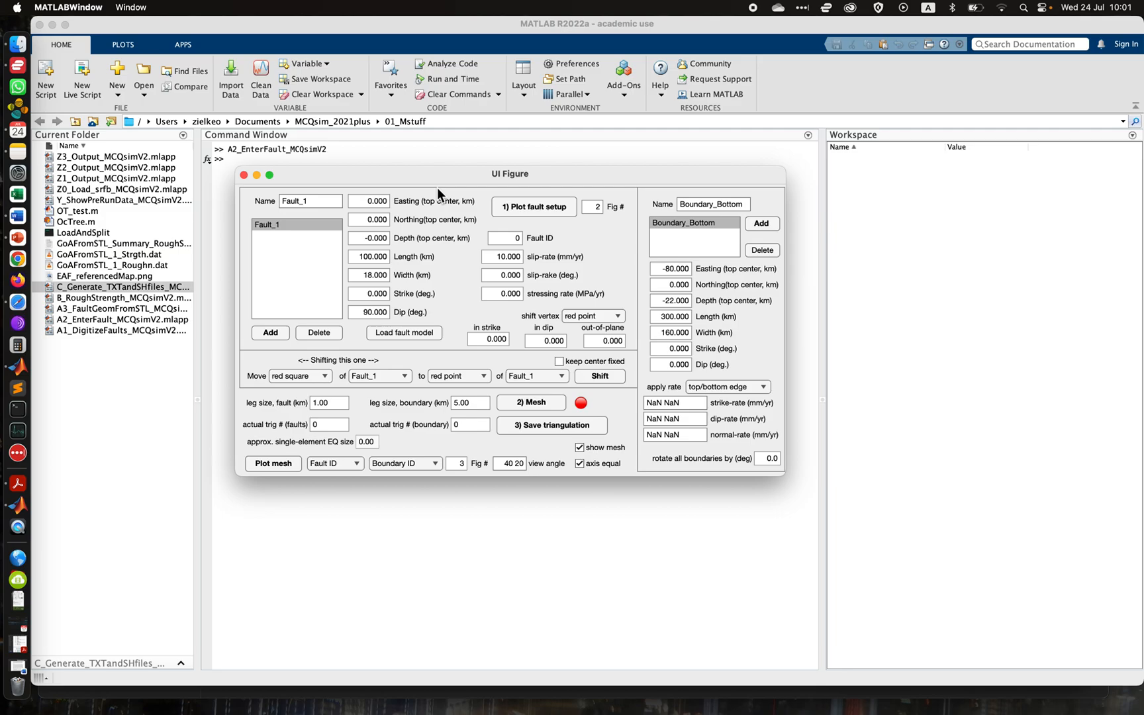
left_click_drag(429, 178, 395, 136)
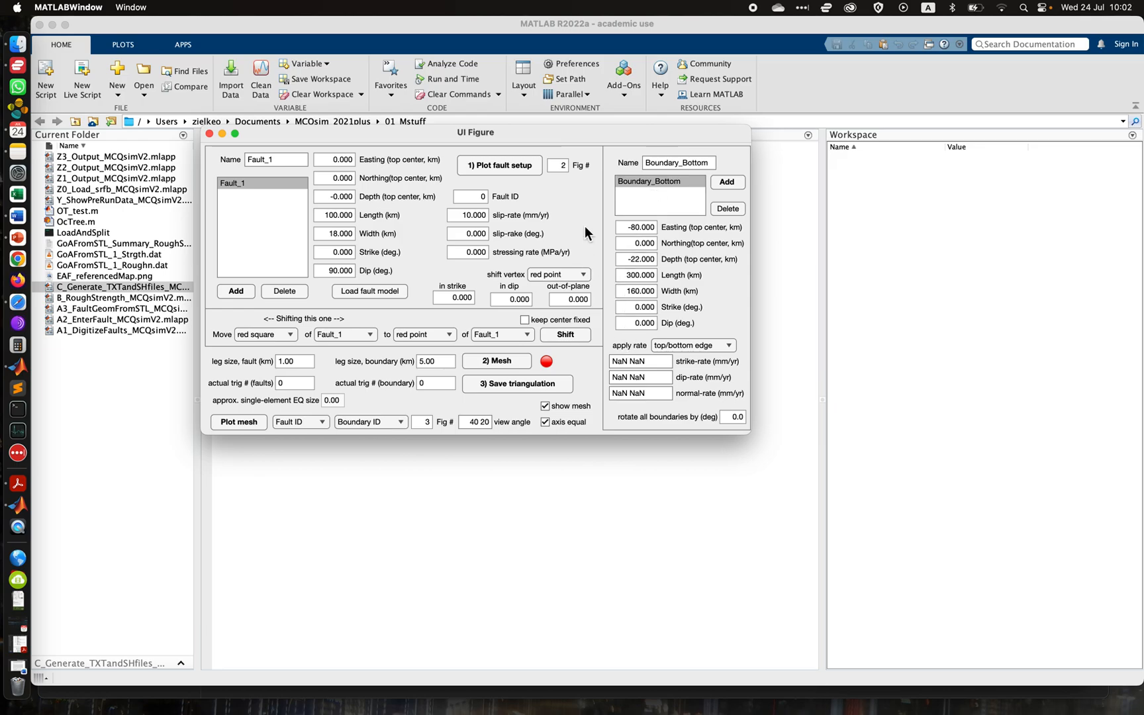
left_click_drag(554, 131, 596, 104)
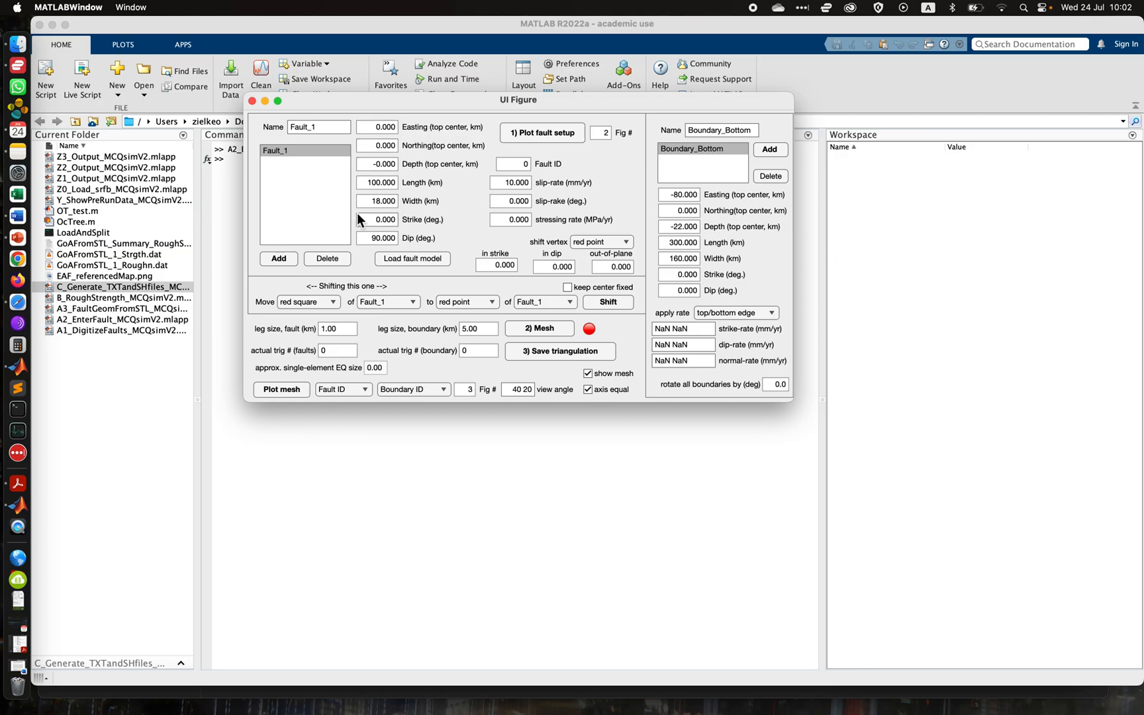
left_click_drag(449, 105, 470, 185)
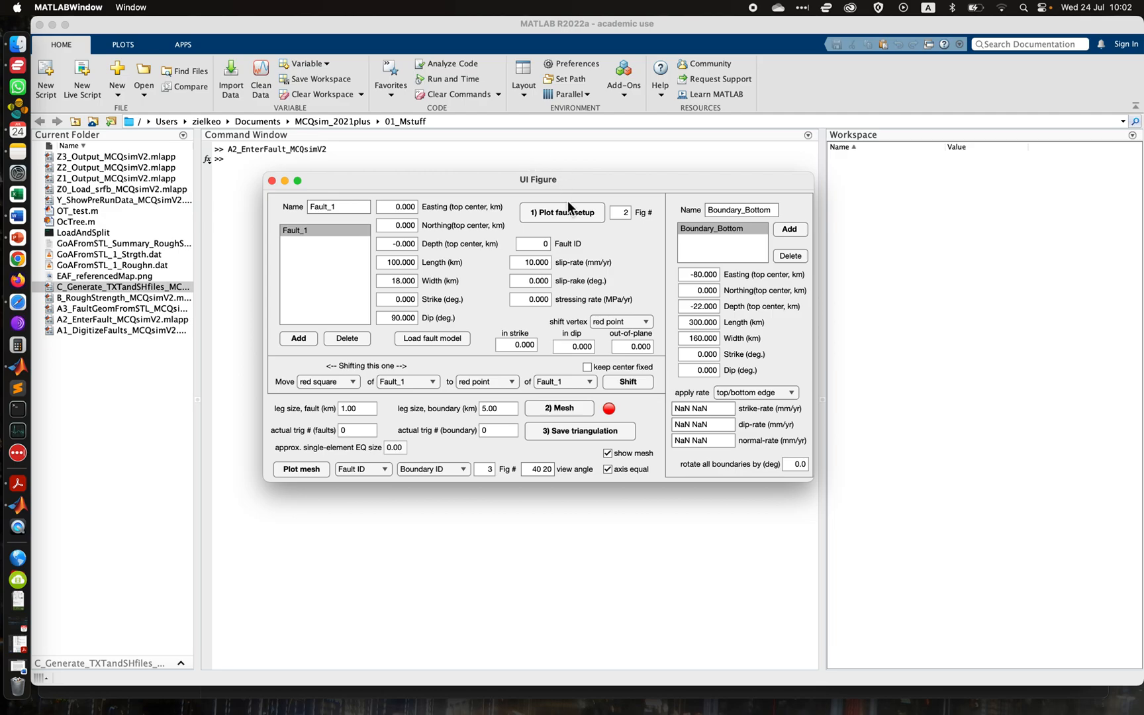
Step: Plot the fault setup in Figure 2, then enlarge that figure and arrange it beside the fault entry window
left_click(555, 216)
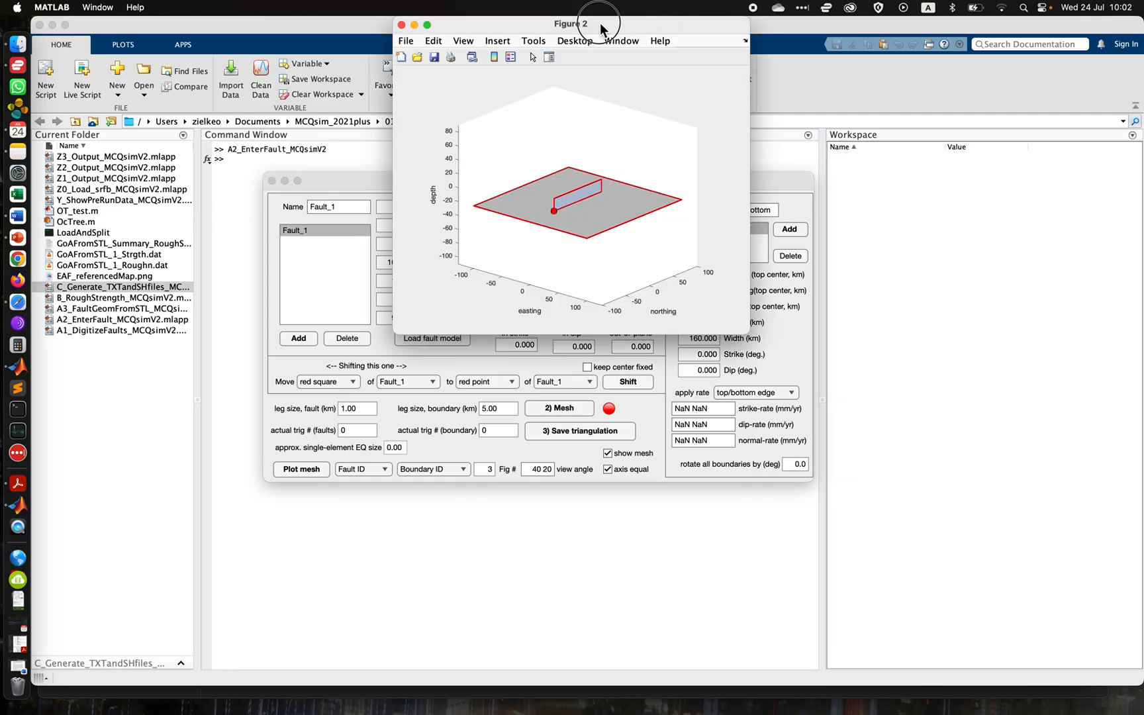
left_click_drag(601, 26, 815, 30)
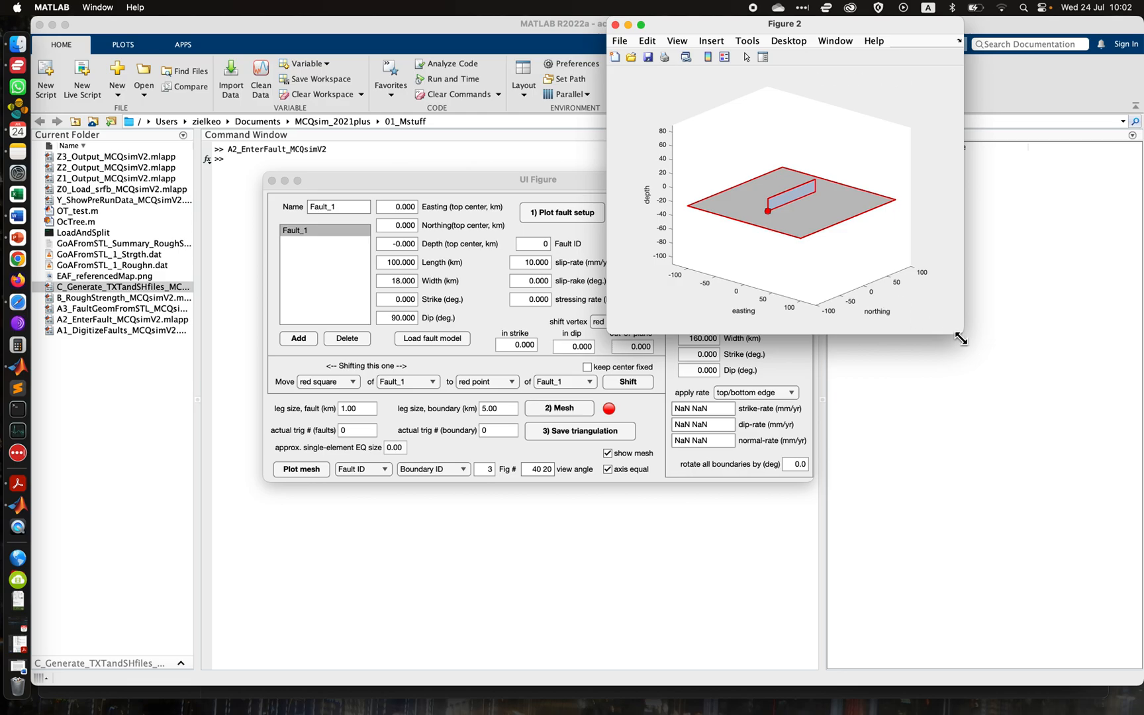
left_click_drag(961, 334, 1139, 591)
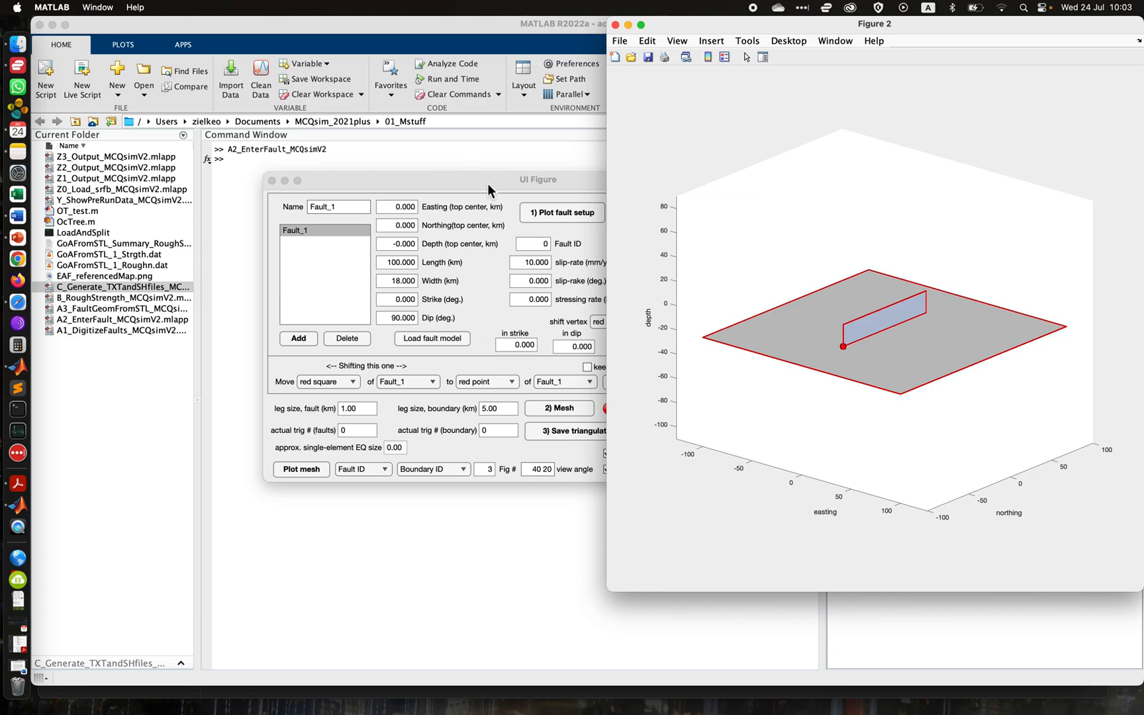
left_click_drag(494, 180, 285, 157)
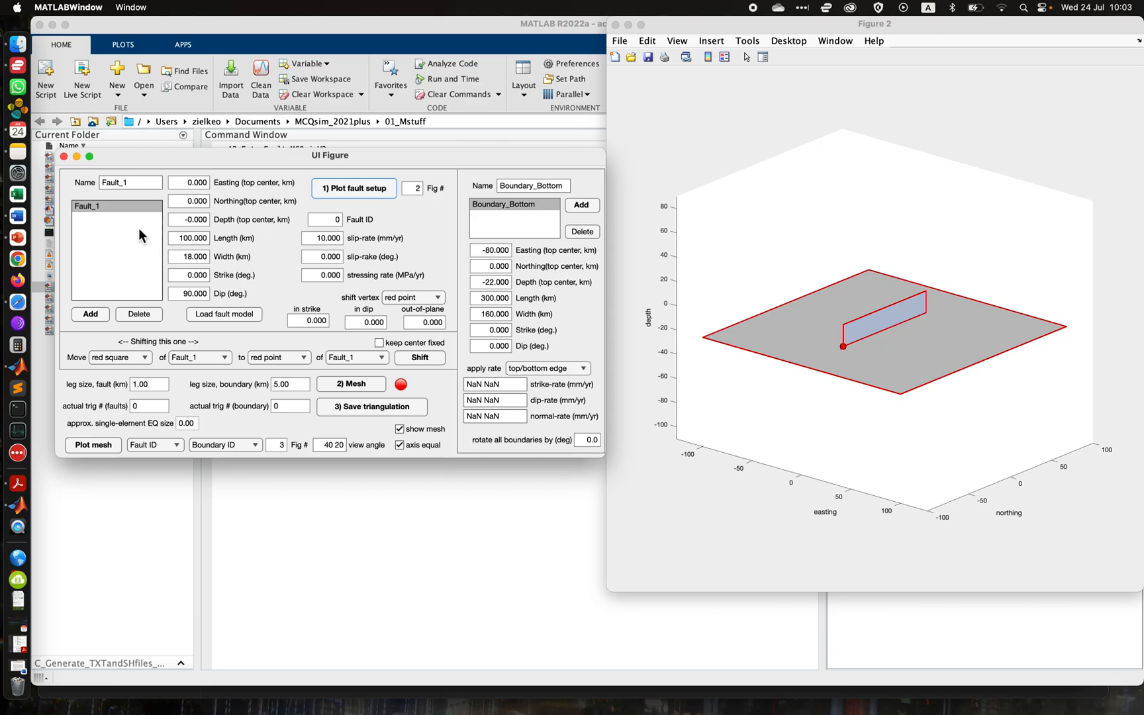
Step: Set the strike of Fault_1 to 20 degrees and replot the fault setup
left_click(120, 207)
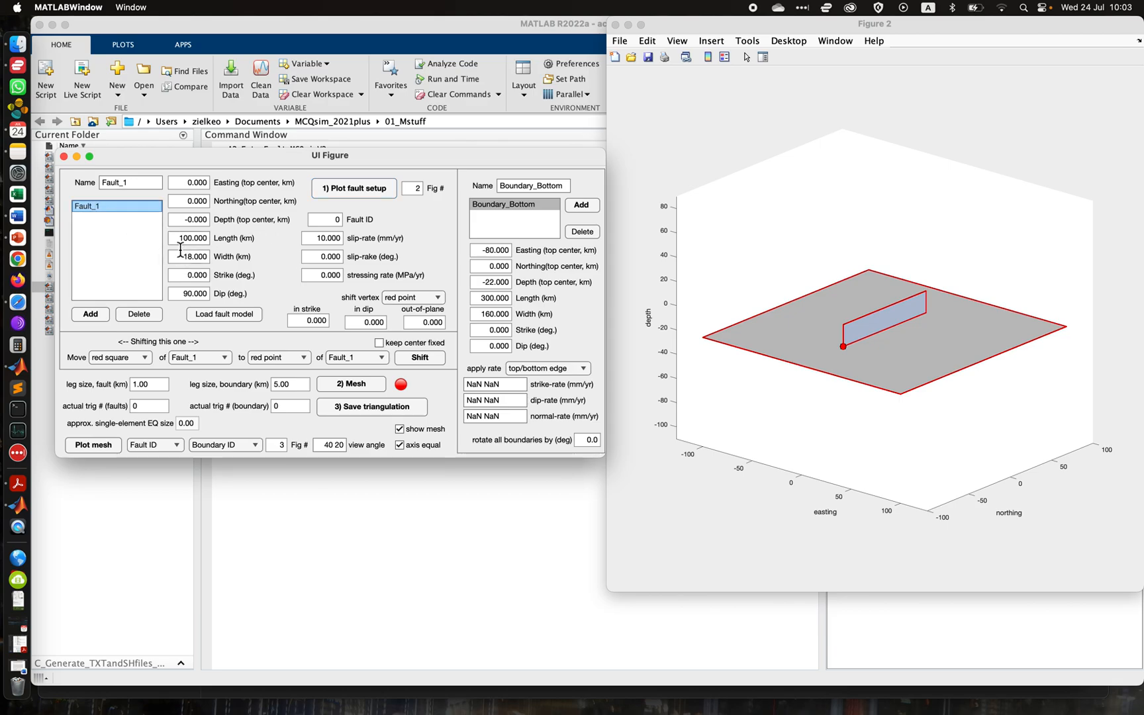
left_click(183, 275)
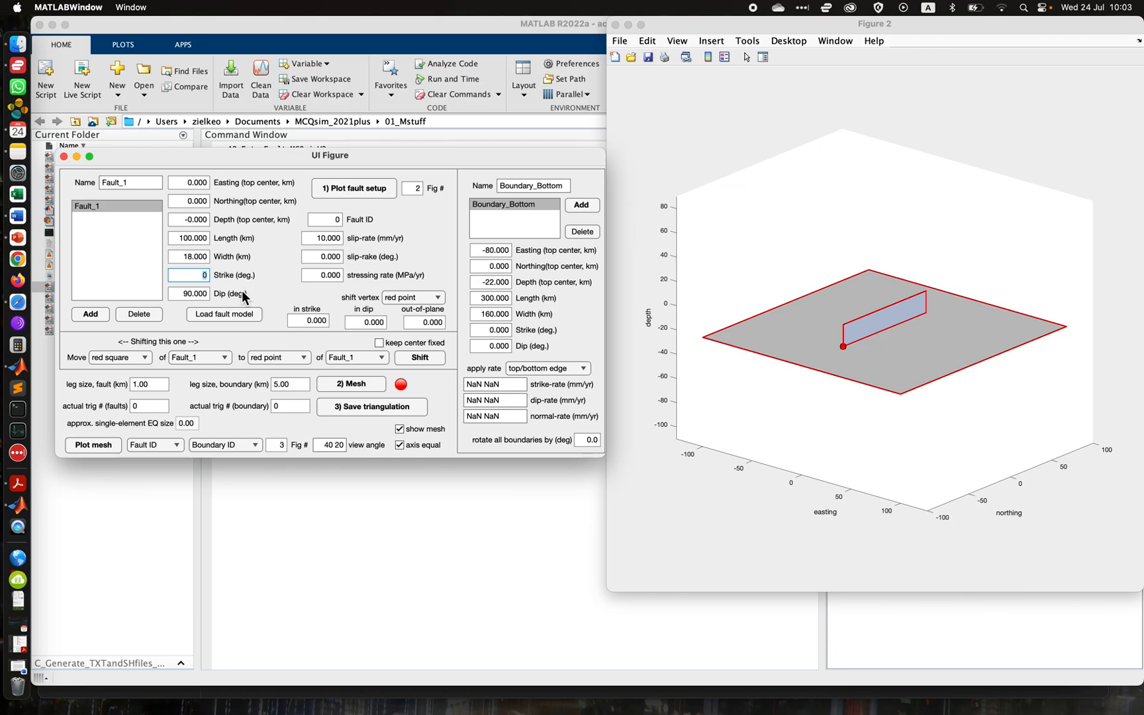
type("20")
left_click(272, 276)
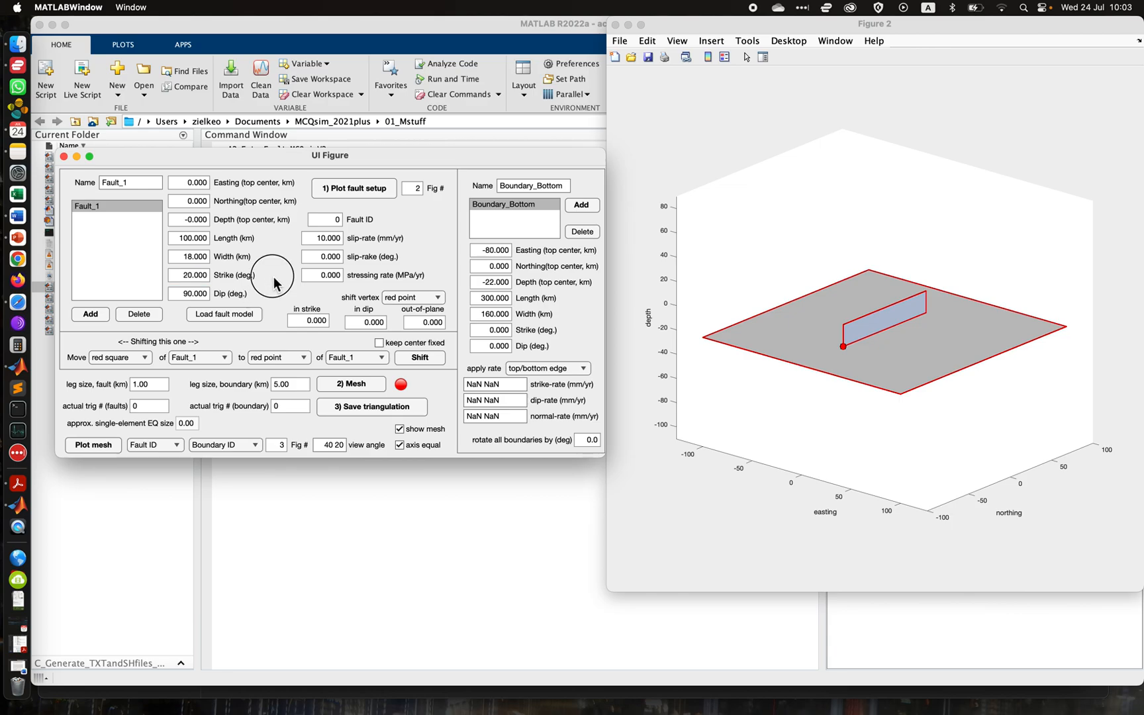
left_click(369, 191)
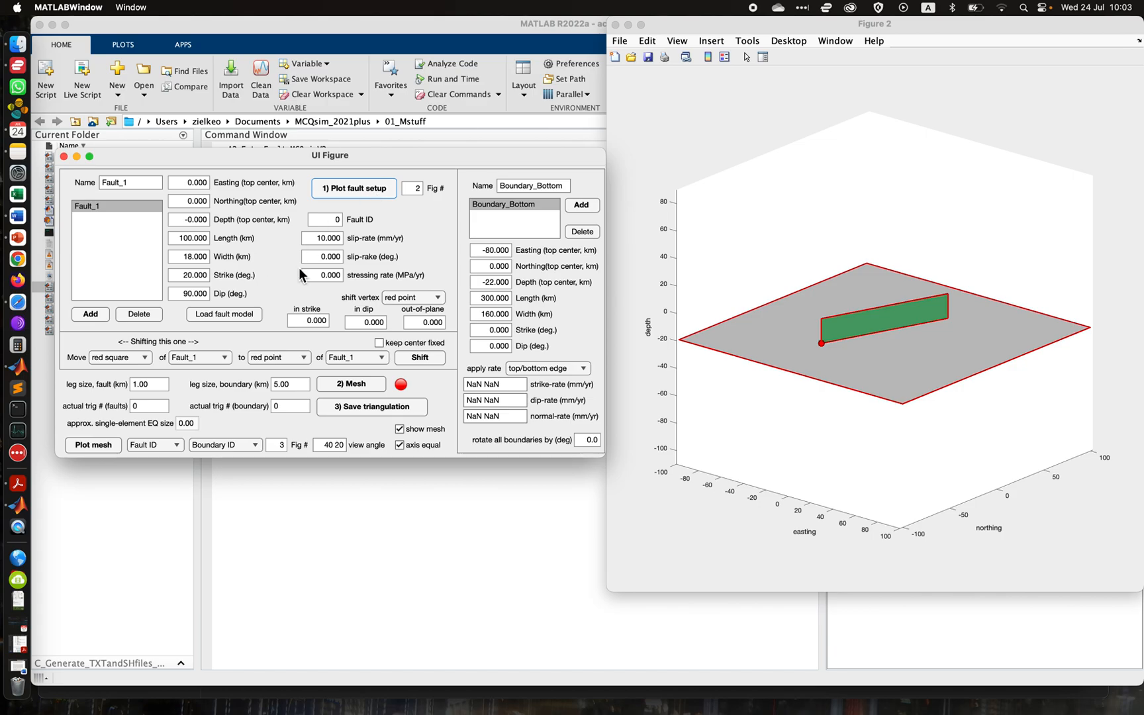
Step: Set the strike of Fault_1 to 40 degrees and refresh the fault setup plot
double_click(187, 275)
type("40")
left_click(378, 188)
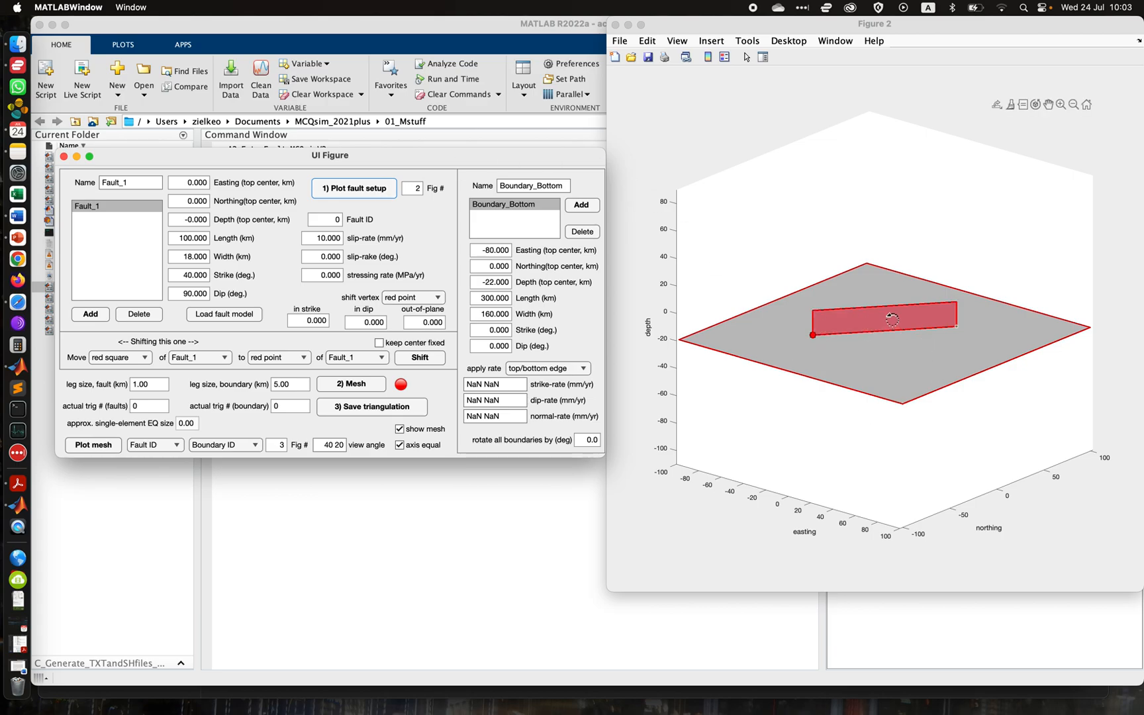
mouse_move(893, 320)
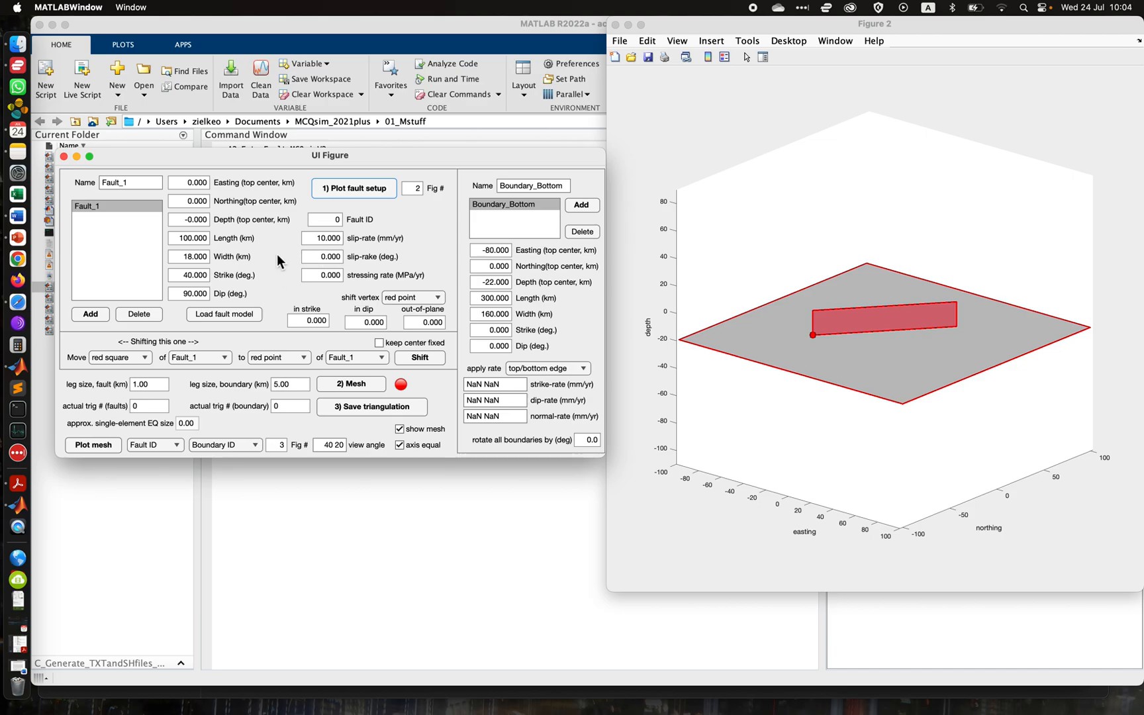
Step: Add a second fault to the fault list and name it Fault_2
left_click_drag(274, 161, 300, 121)
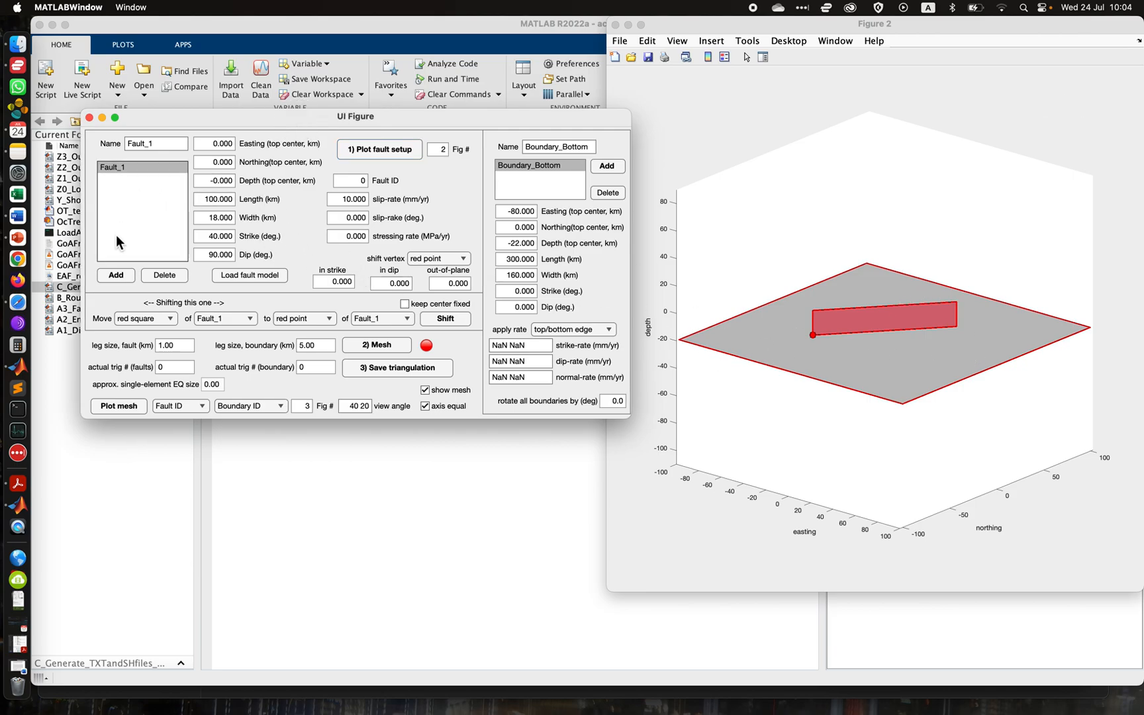
left_click(117, 276)
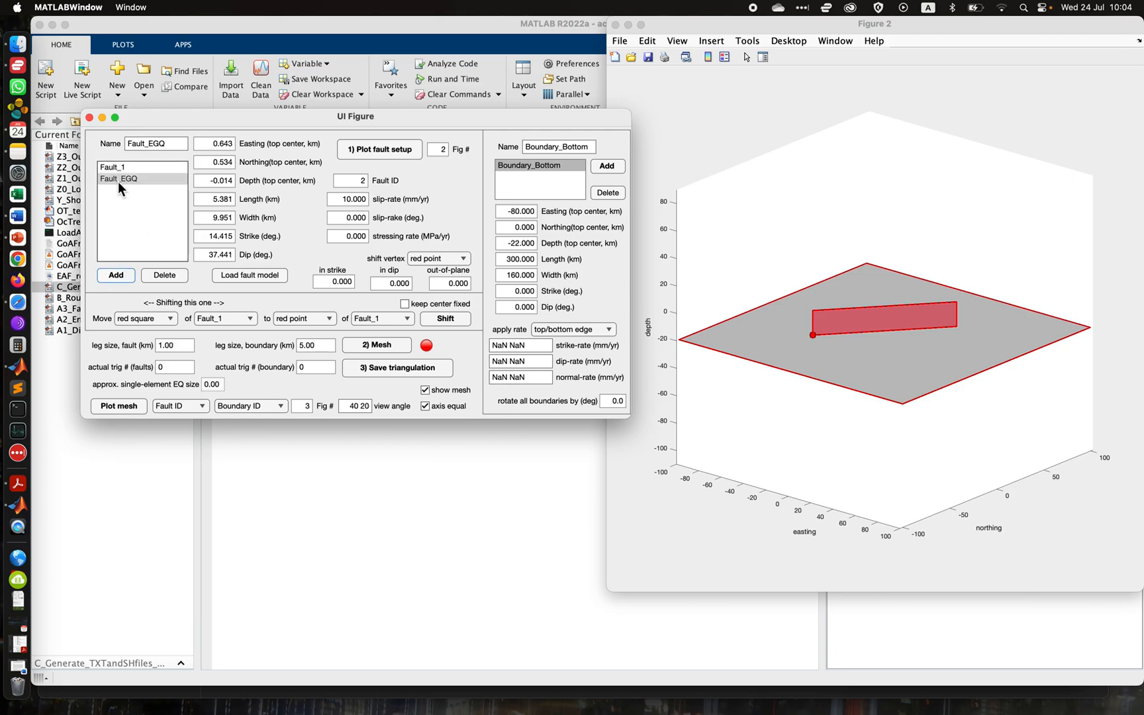
left_click(118, 182)
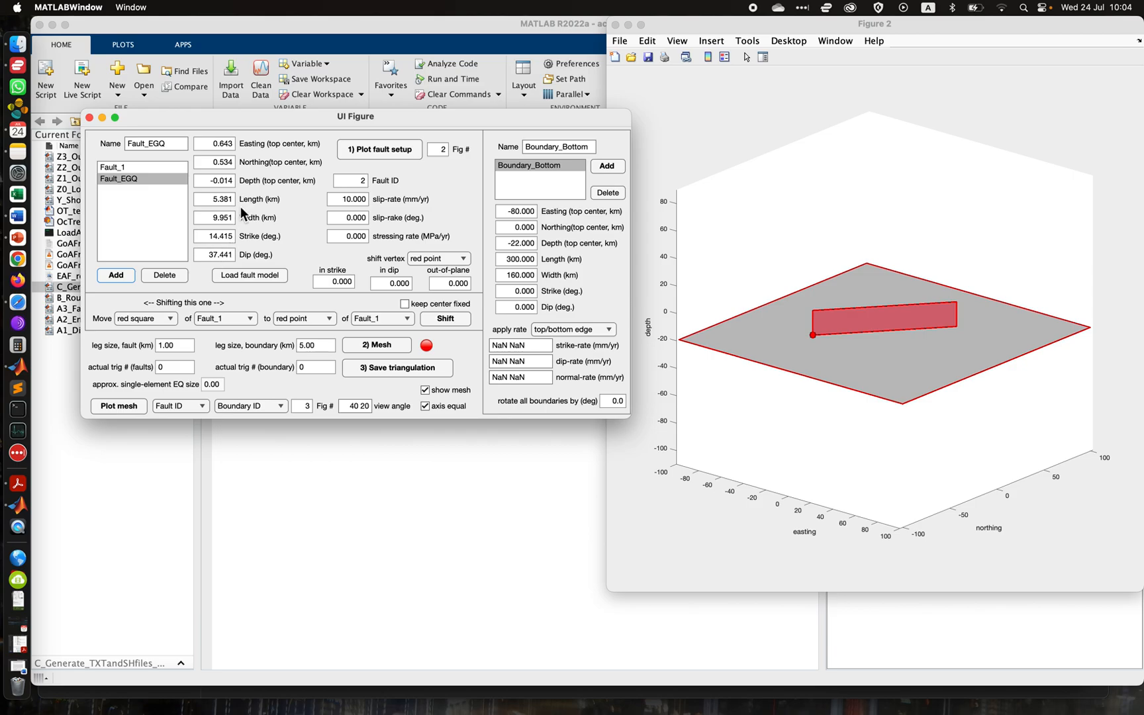
left_click(118, 167)
left_click(120, 178)
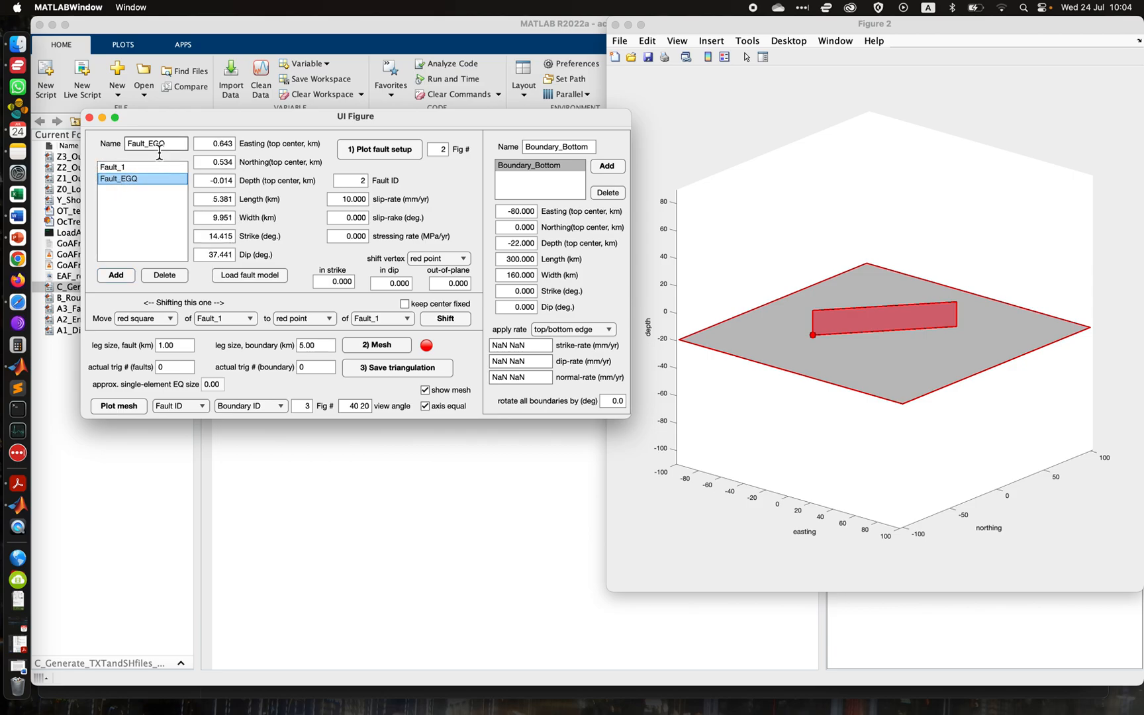
left_click_drag(147, 144, 186, 149)
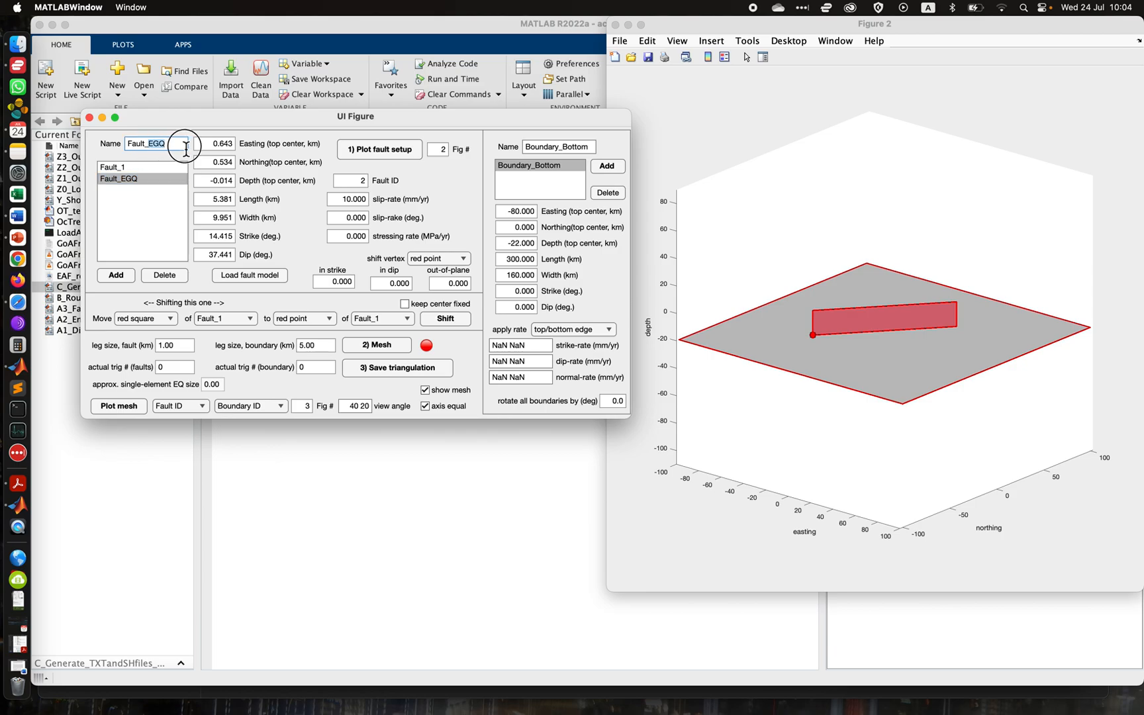
type("2")
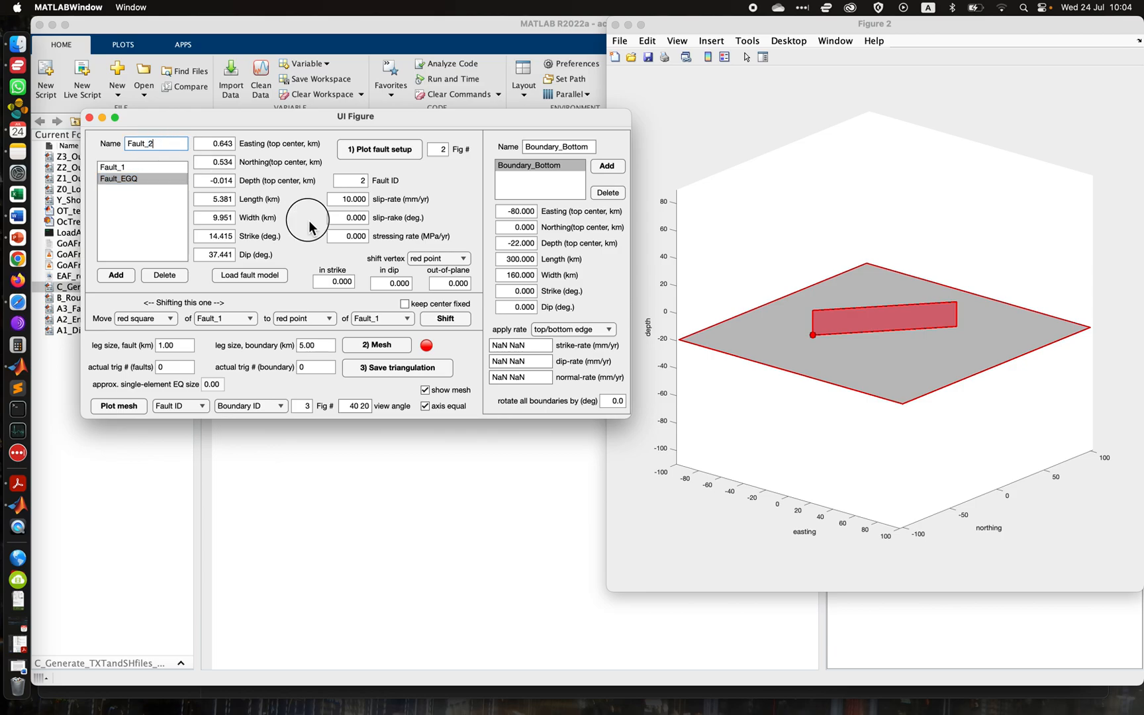
key("Return")
left_click(144, 179)
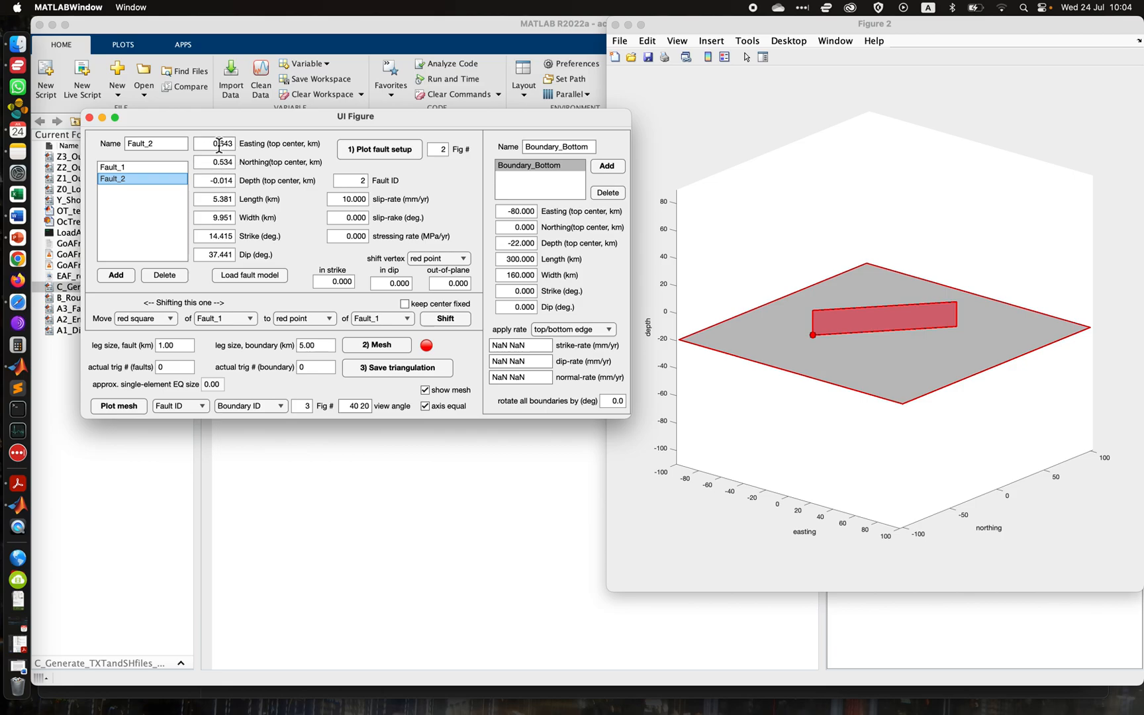
Step: Set the strike of Fault_1 to 0 degrees and its length to 60 km
left_click(120, 169)
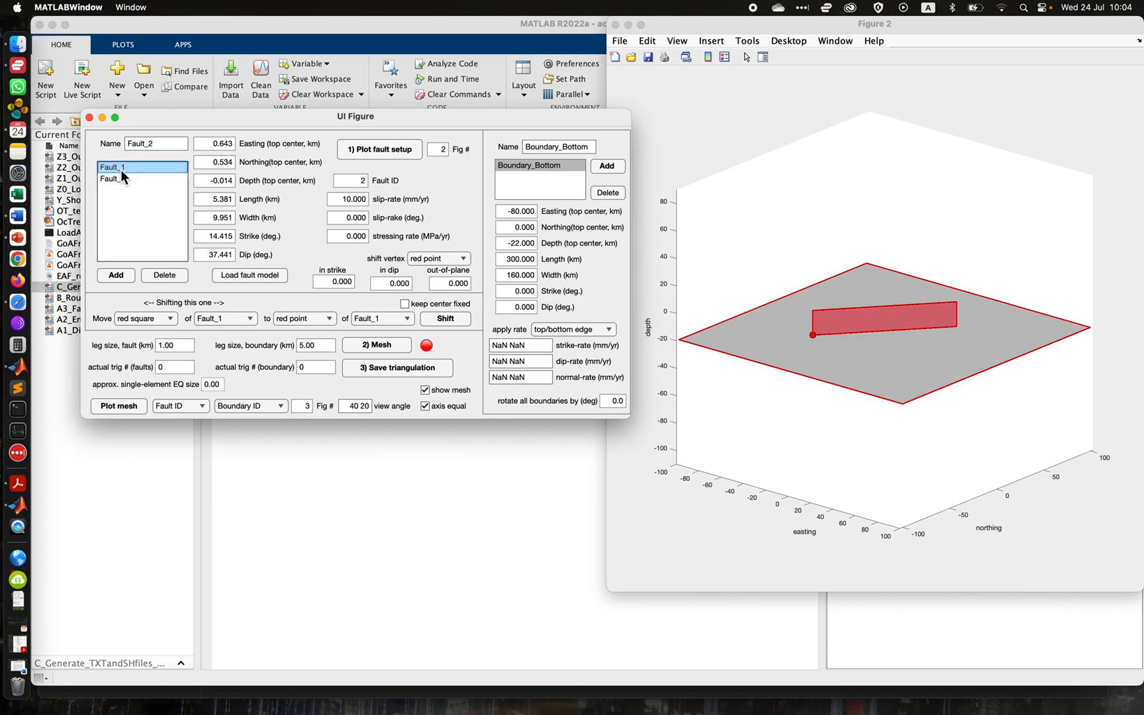
double_click(211, 236)
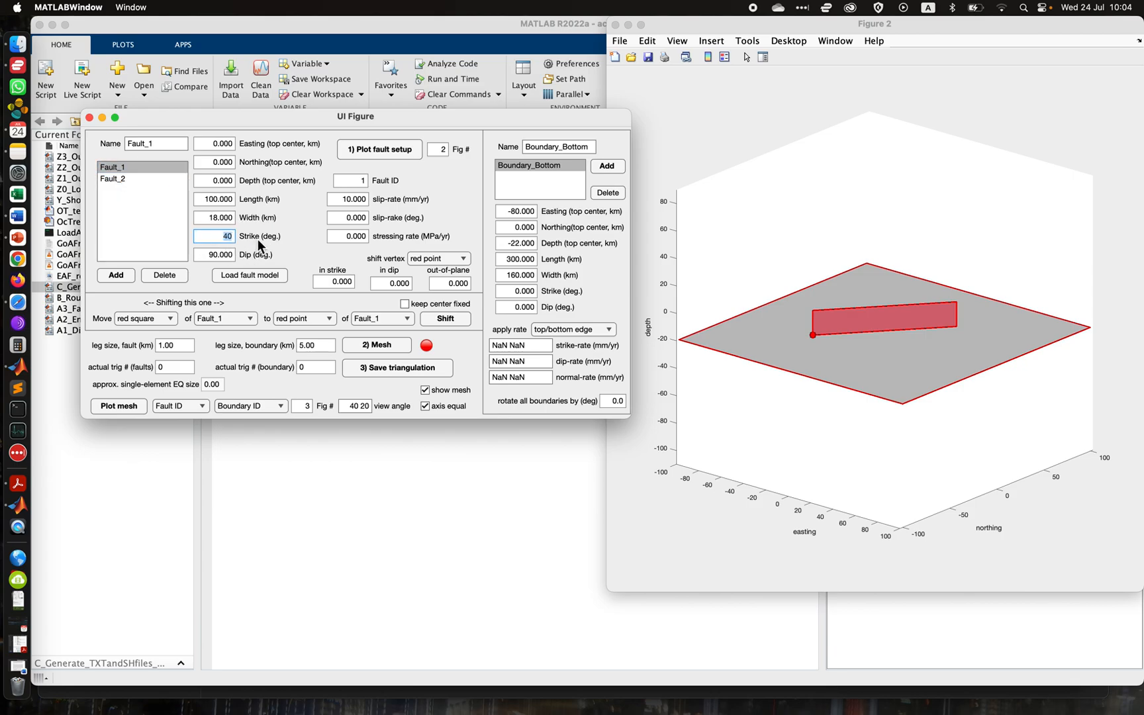
type("0")
left_click(306, 227)
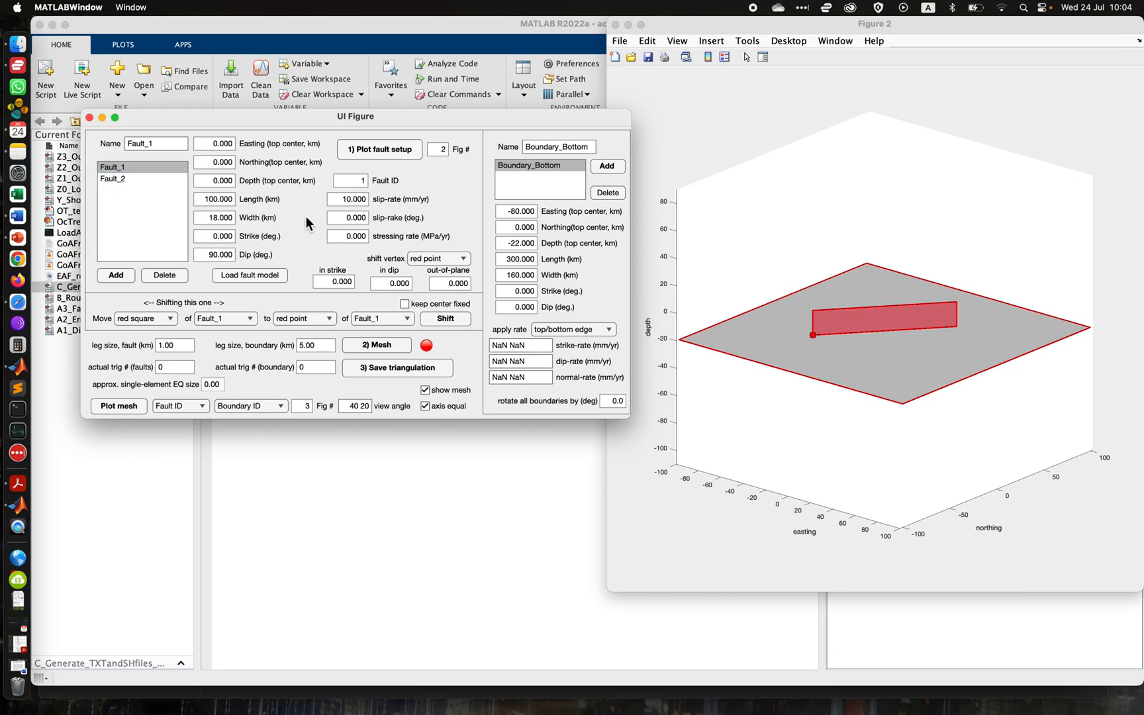
left_click(209, 203)
key("BackSpace")
key("BackSpace")
key("BackSpace")
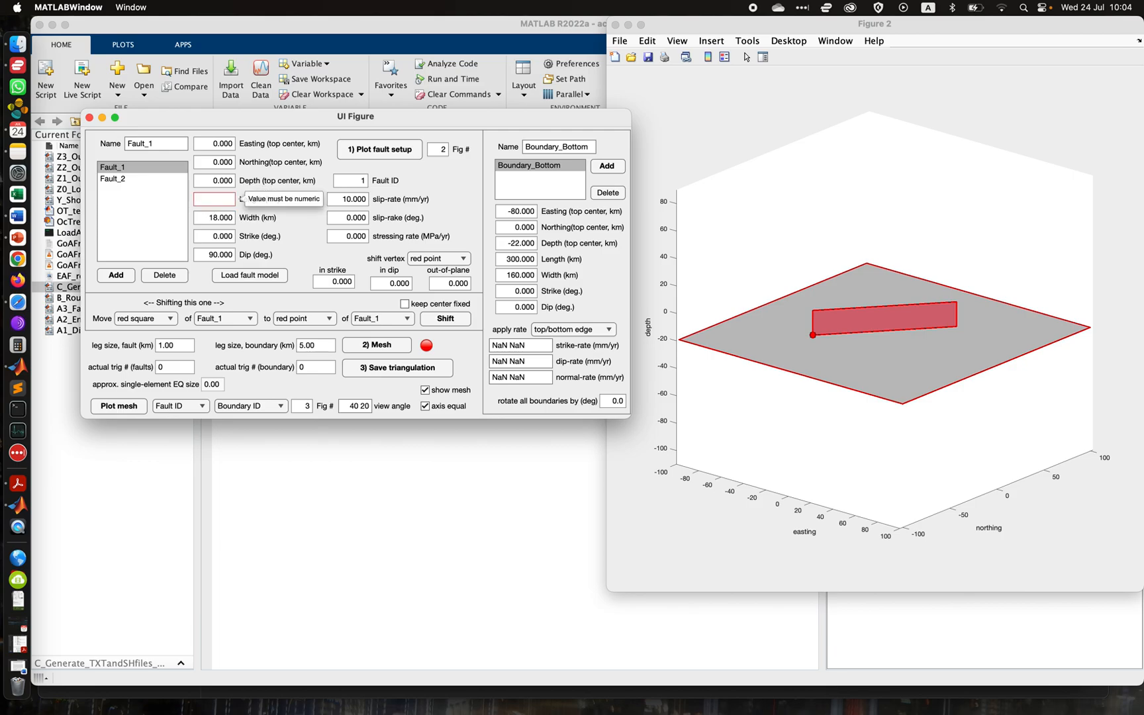
type("60")
key("Return")
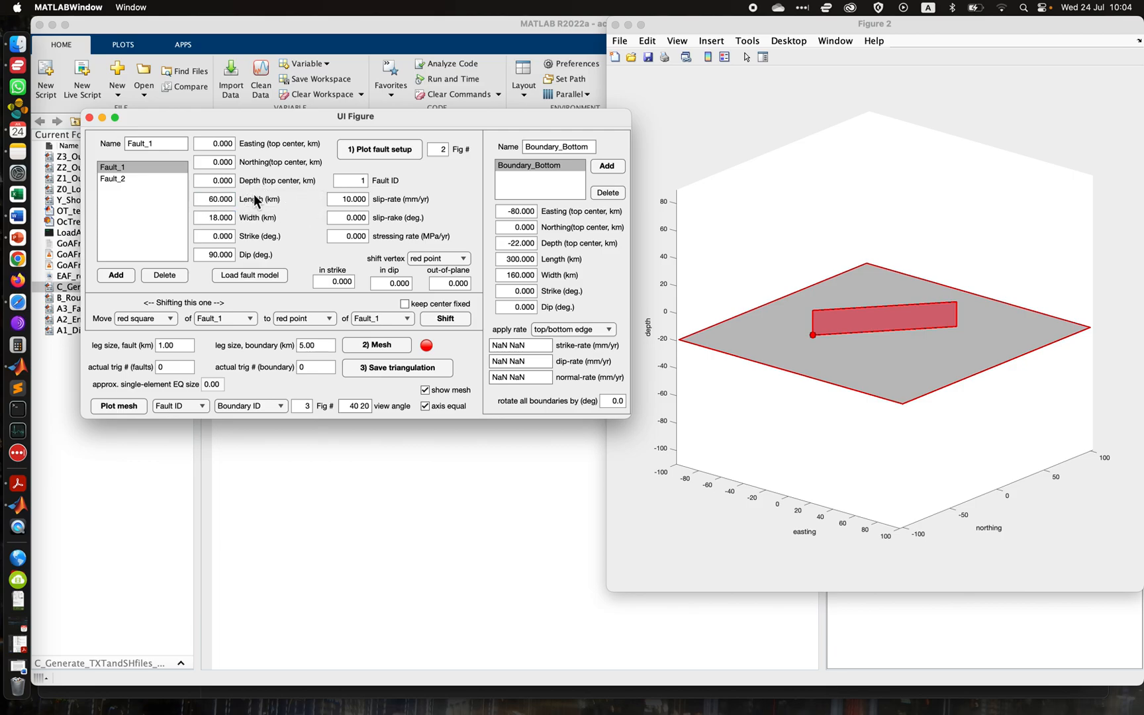
Step: Set the length of Fault_2 to 60 km and its width to 15 km
left_click(117, 178)
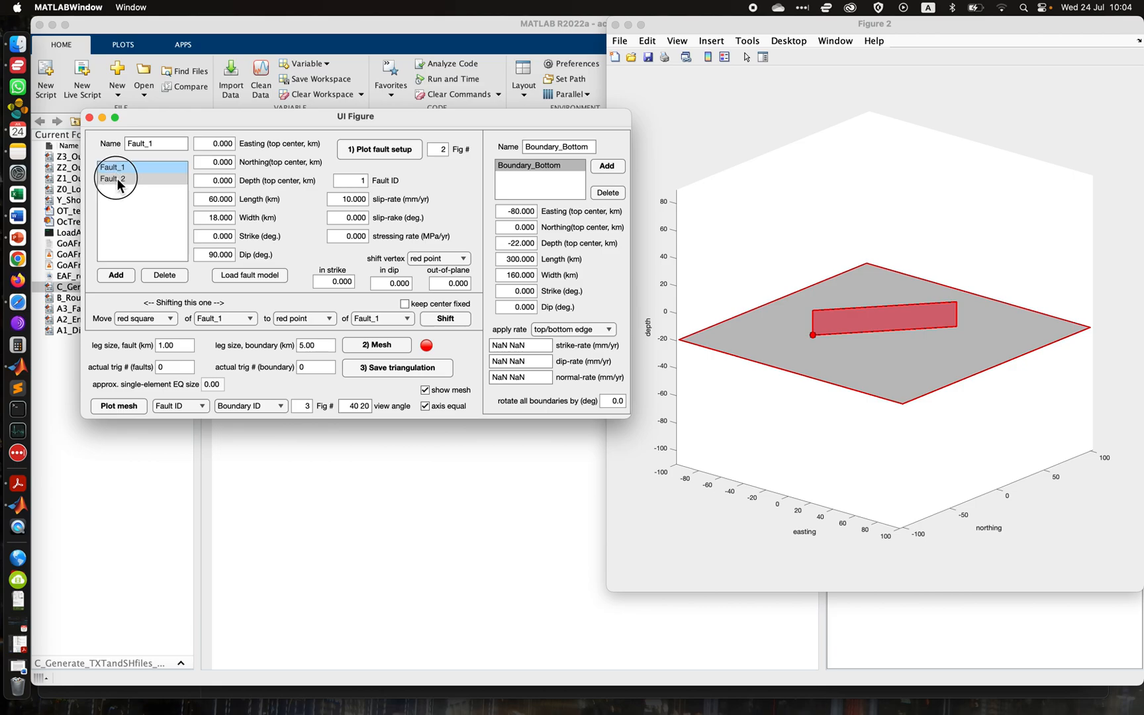
double_click(206, 201)
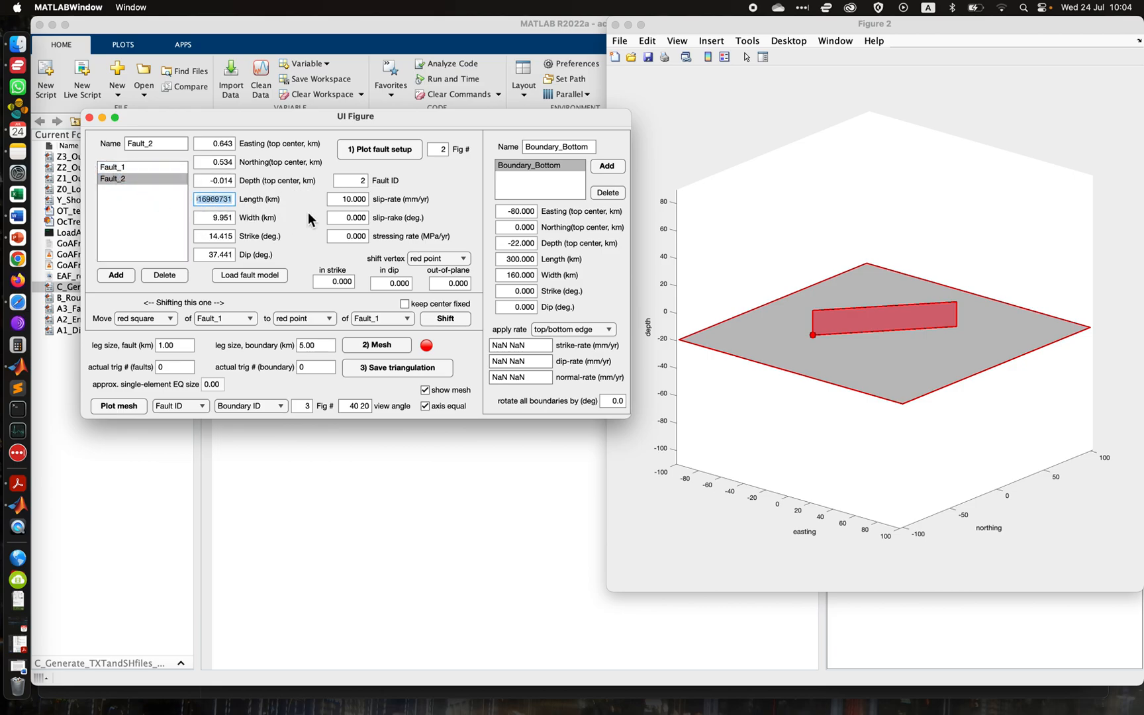
type("60")
double_click(210, 219)
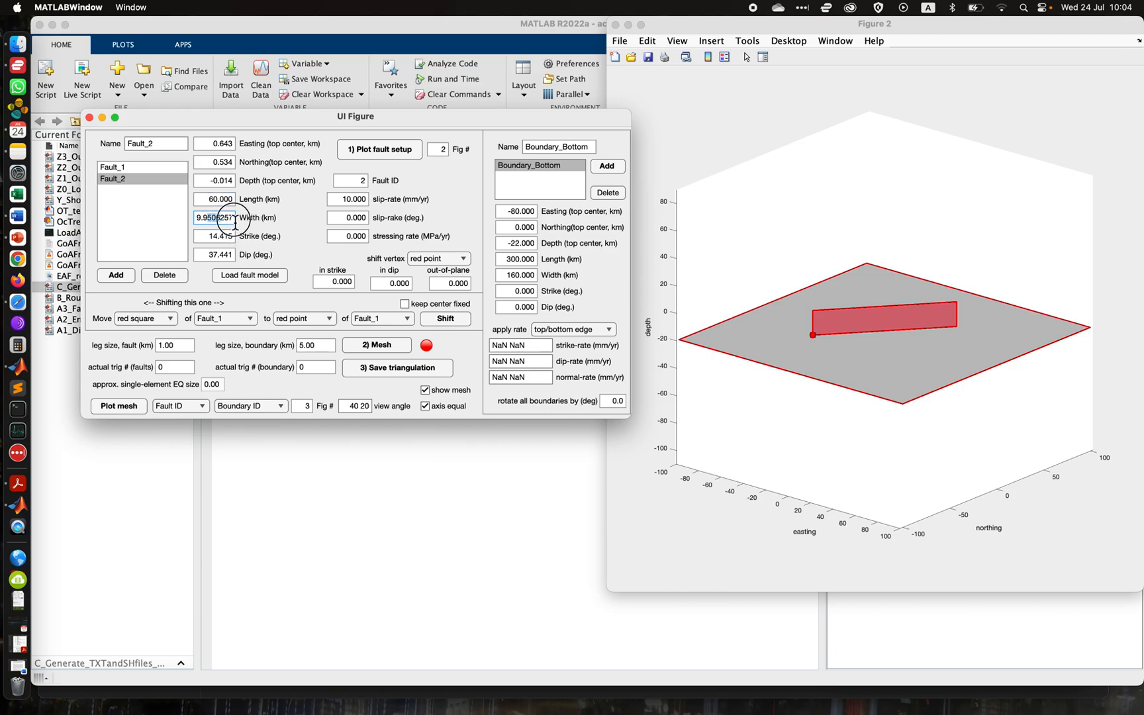
type("9")
type("15")
key("Return")
Step: Give Fault_2 a strike of 0 degrees and a dip of 90 degrees, and replot the fault setup
left_click(212, 236)
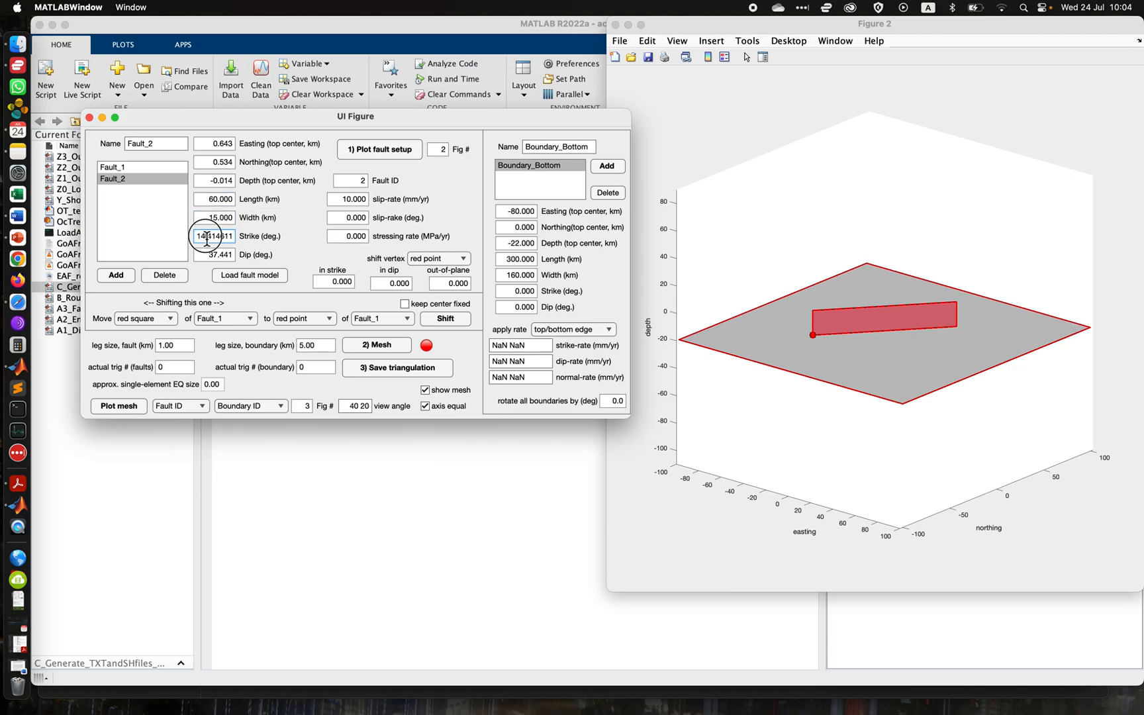
key("super+a")
type("0")
key("Return")
left_click(210, 255)
key("super+a")
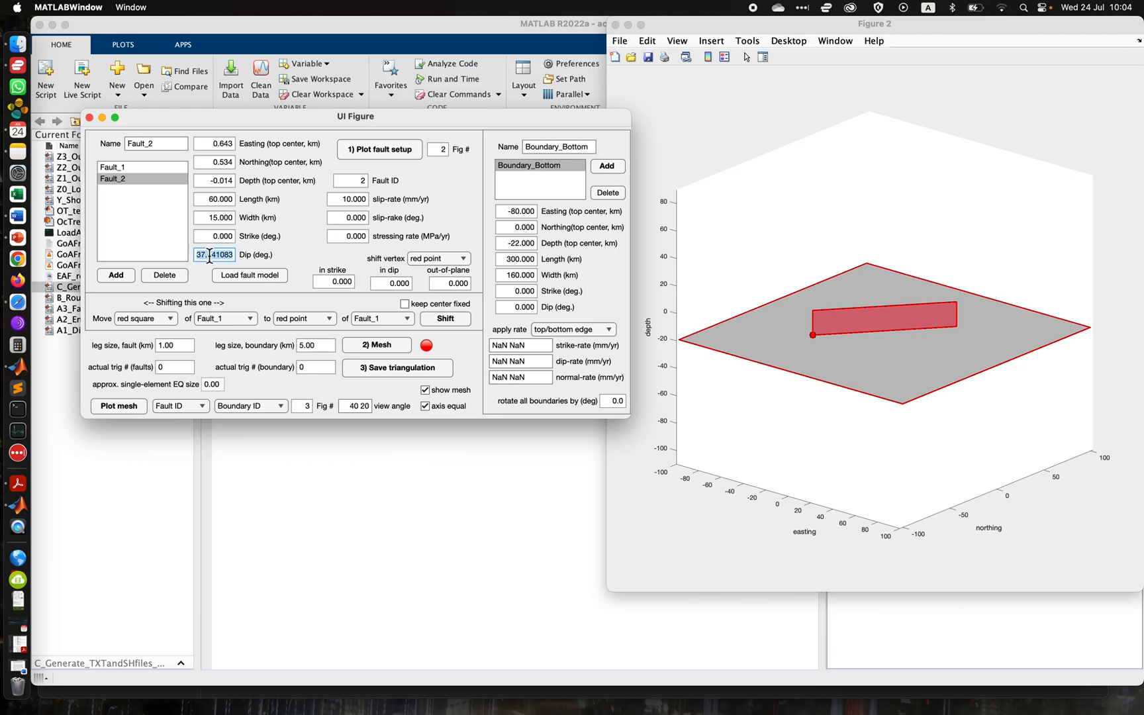
type("90")
key("Return")
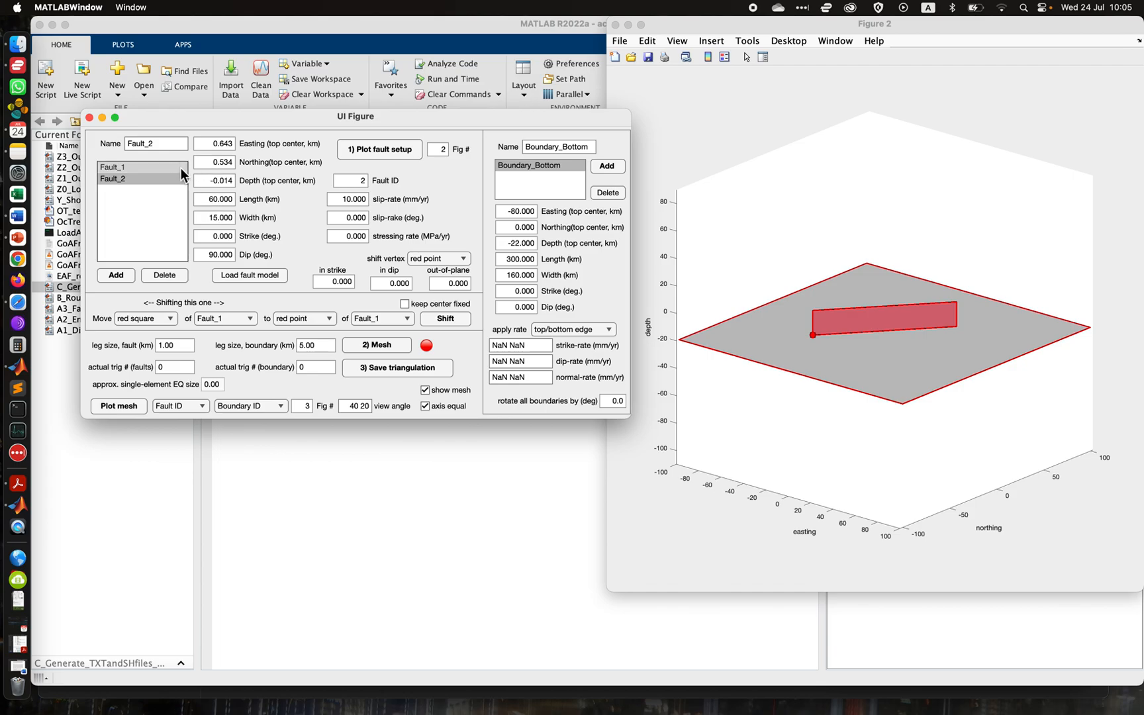
left_click(374, 153)
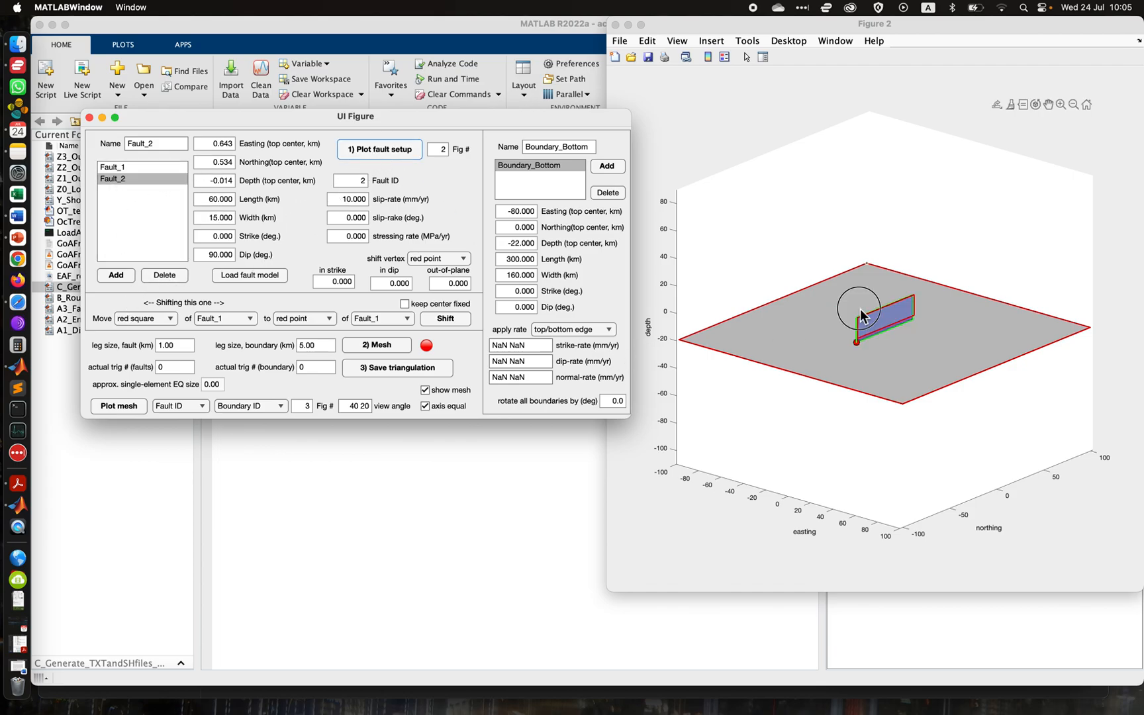
left_click_drag(861, 309, 838, 390)
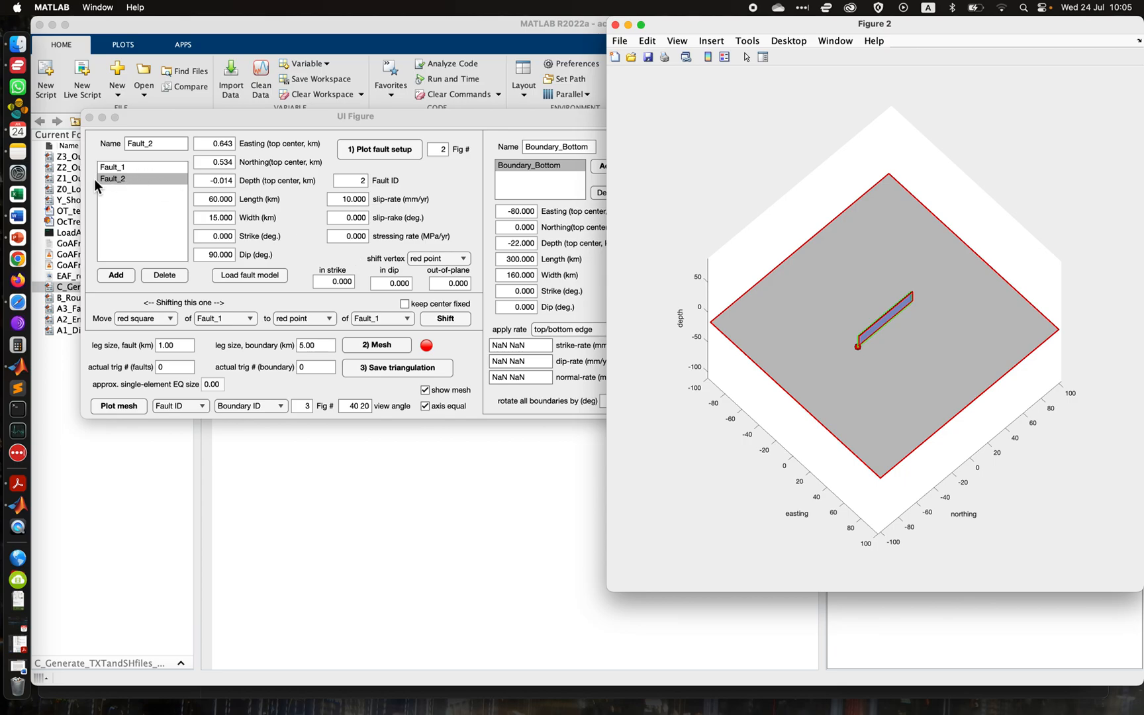
Step: Set the top-center easting of Fault_2 to 3 km and its northing to -40 km
left_click(116, 178)
left_click(118, 177)
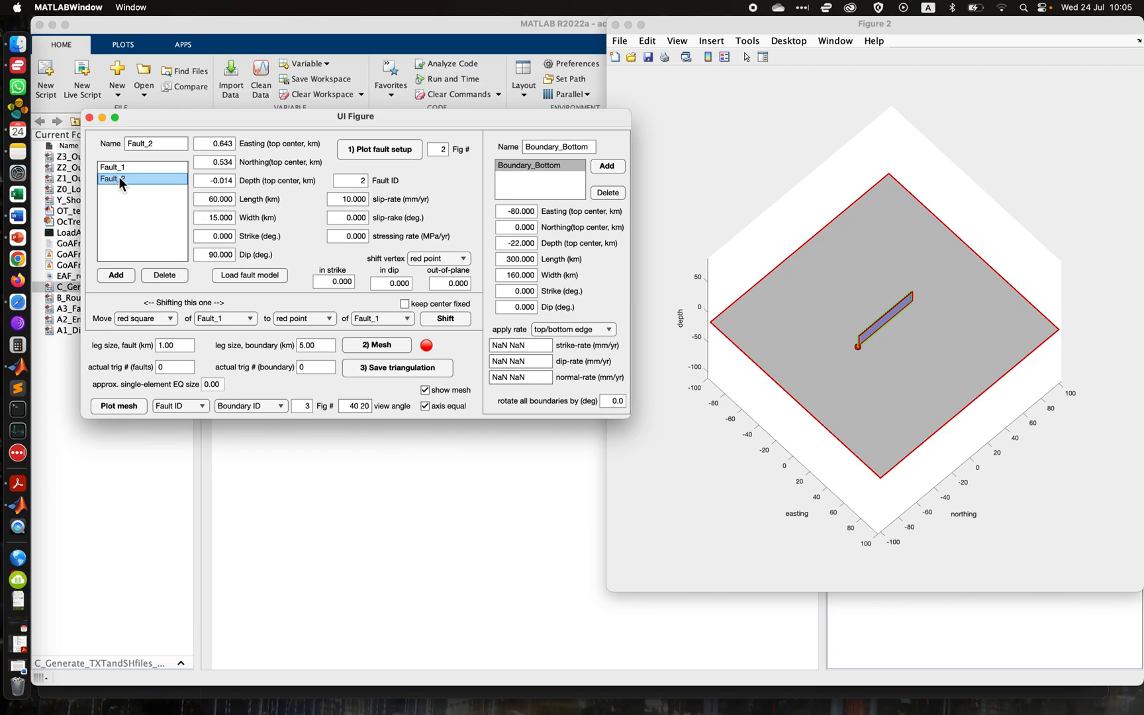
left_click(114, 167)
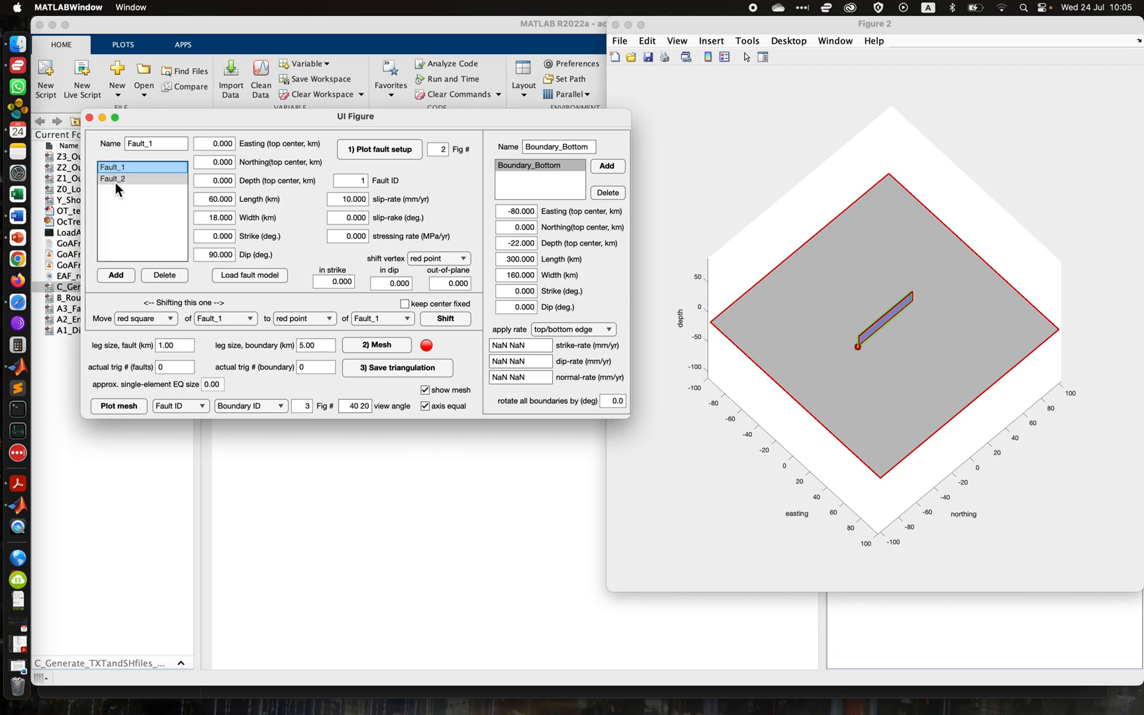
left_click(116, 180)
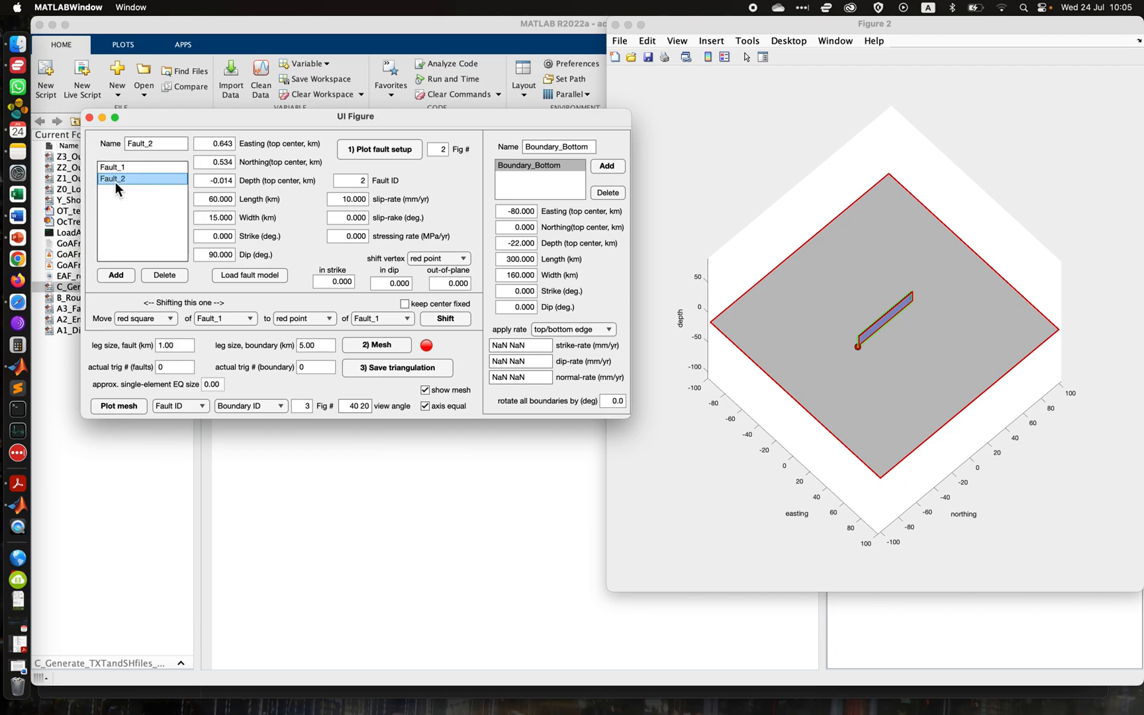
left_click(205, 143)
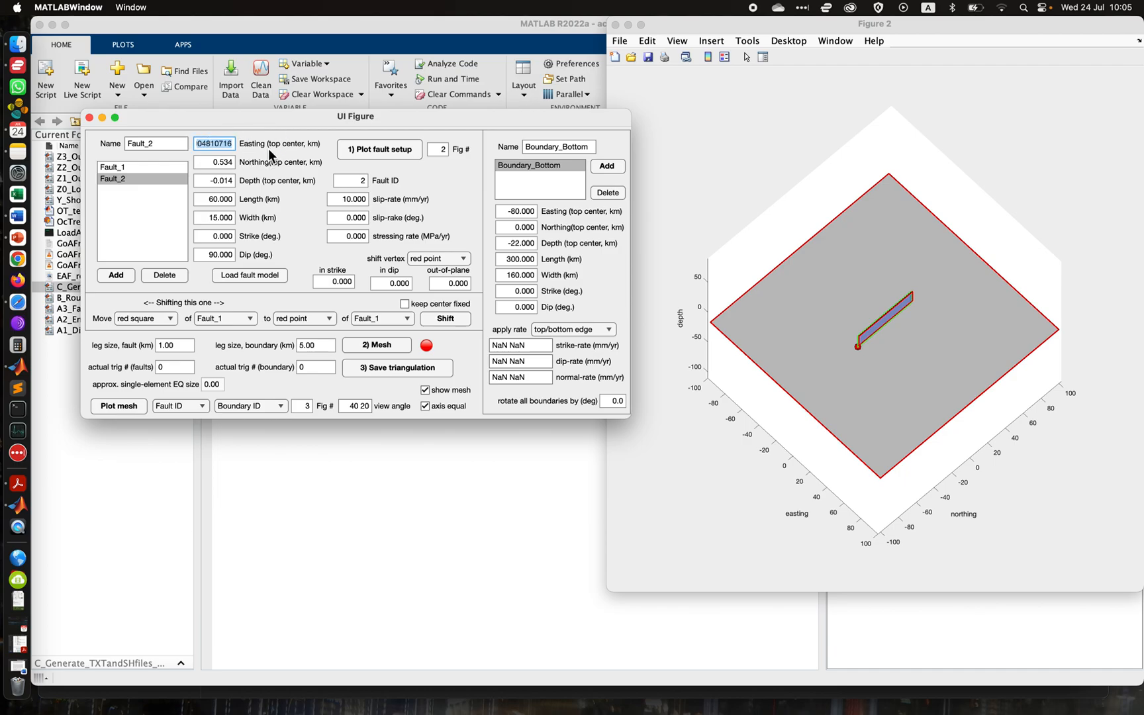
key("BackSpace")
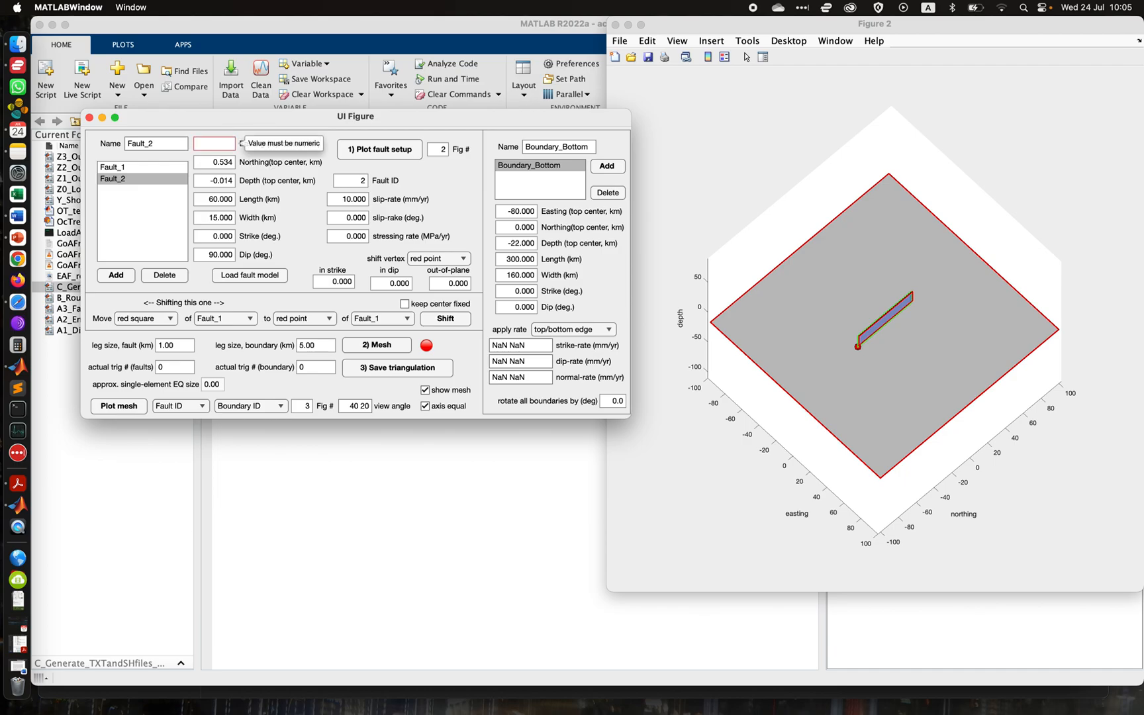
type("3")
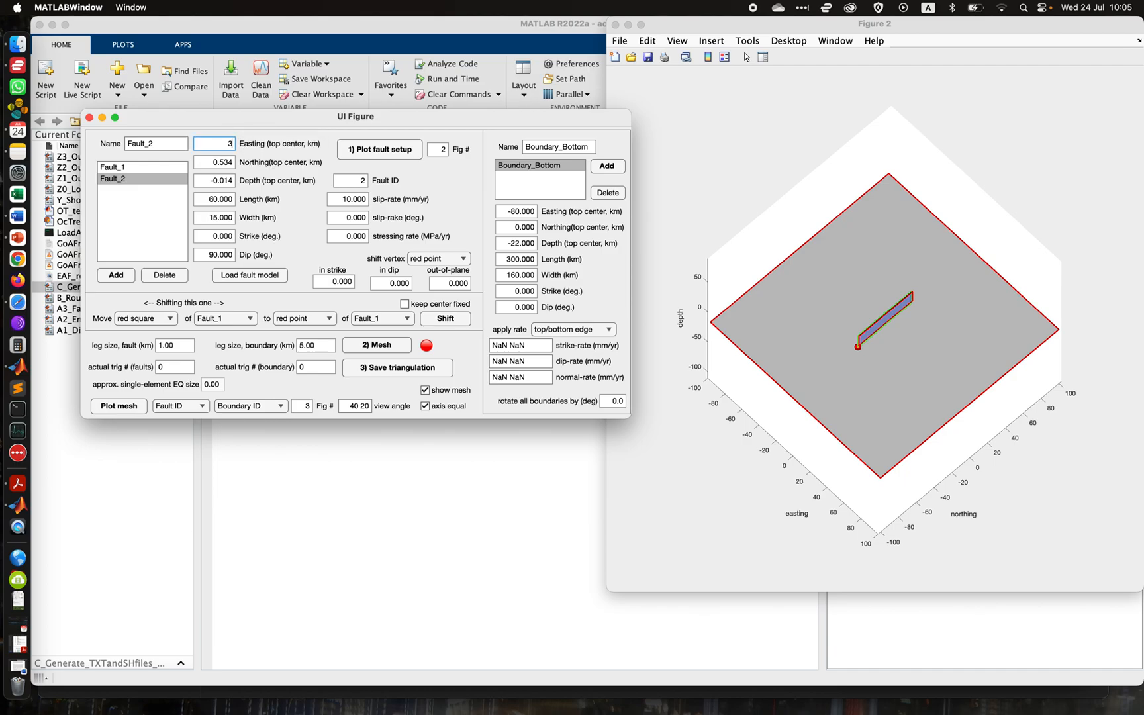
left_click(205, 161)
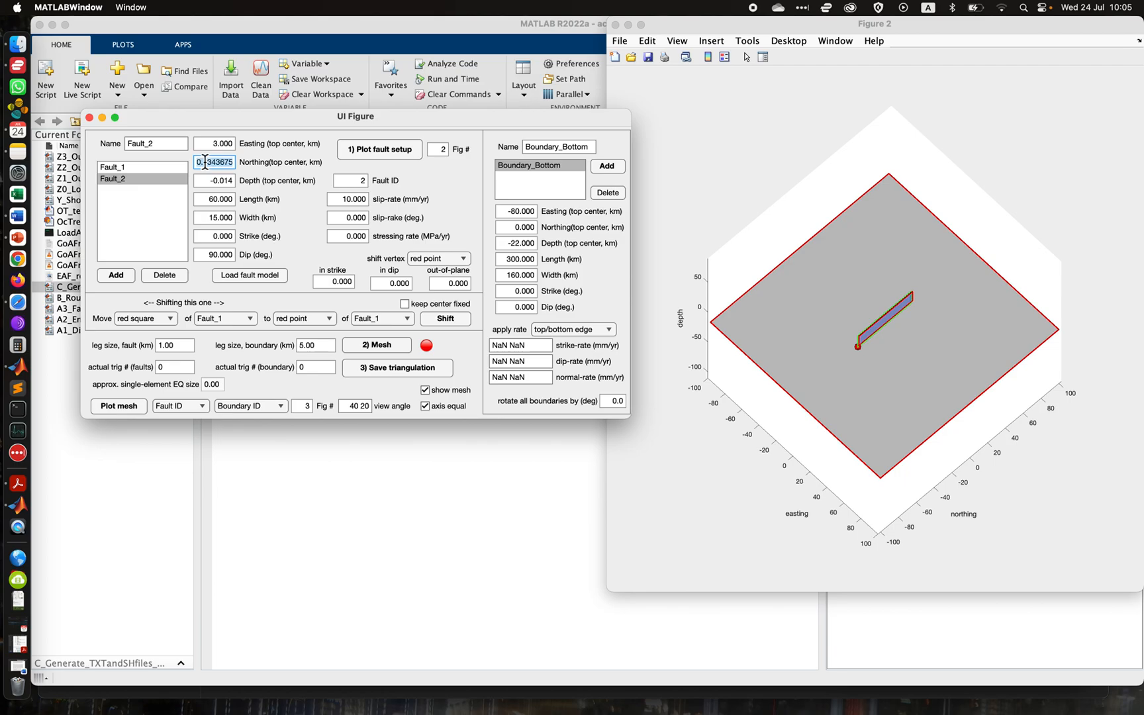
key("BackSpace")
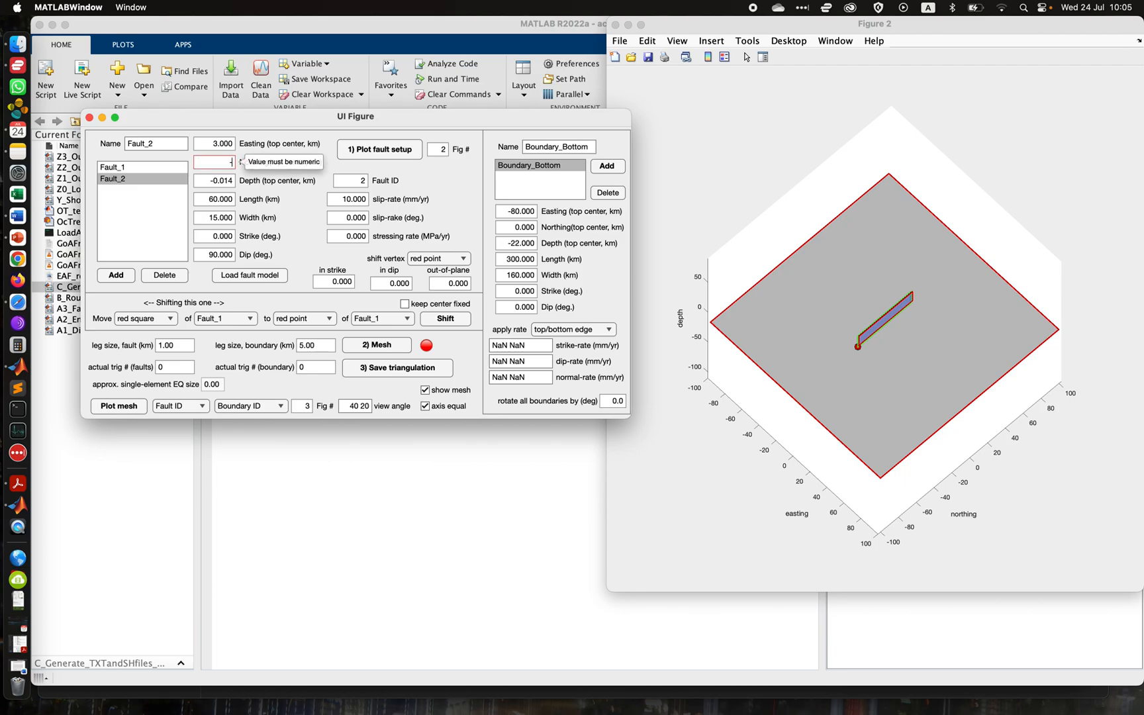
type("-40")
Step: Set the top-center depth of Fault_2 to 0 km and replot the fault setup
left_click(204, 181)
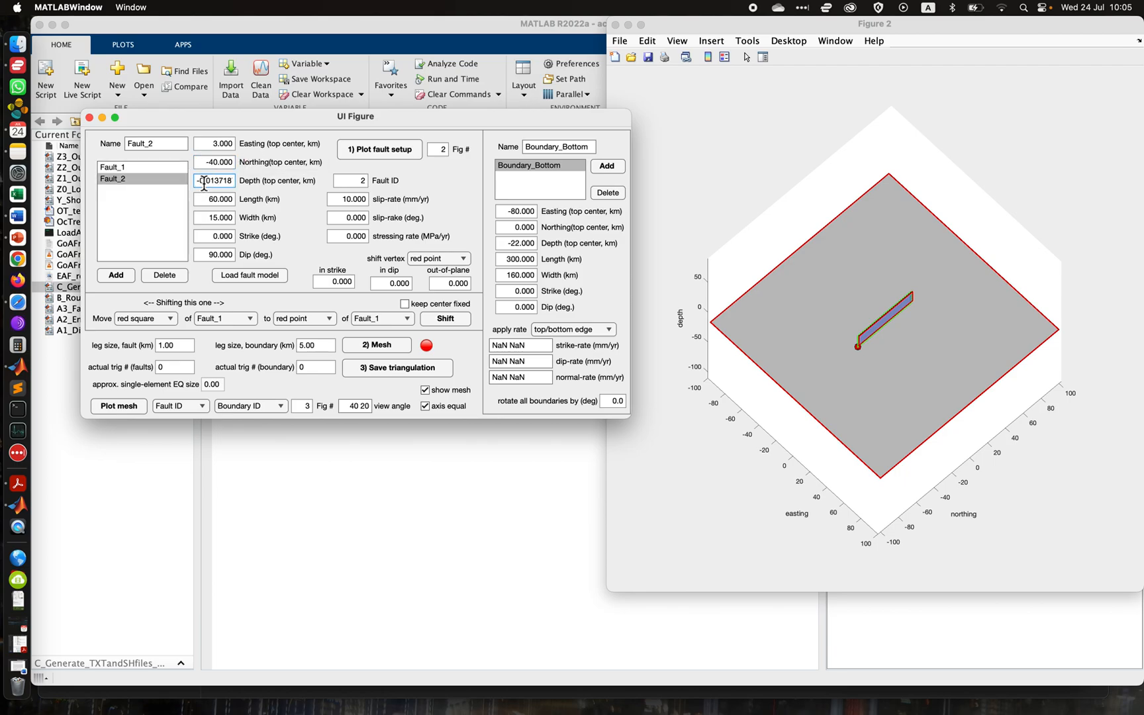
key("super+a")
key("BackSpace")
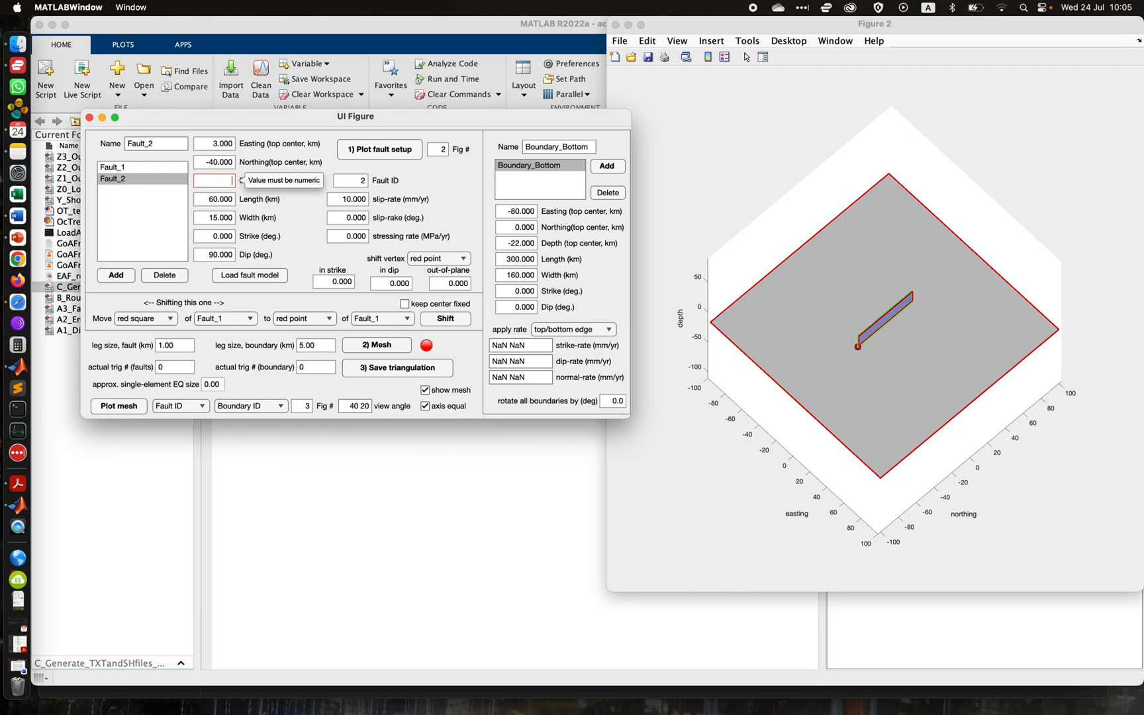
type("0")
key("Return")
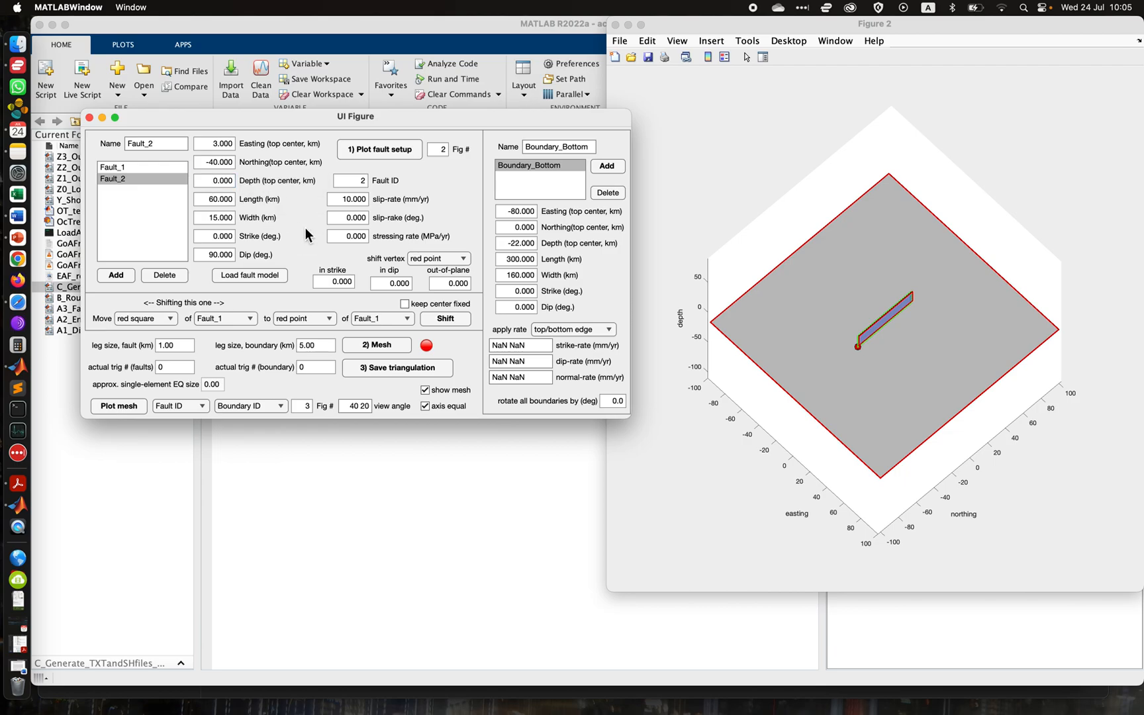
left_click(362, 150)
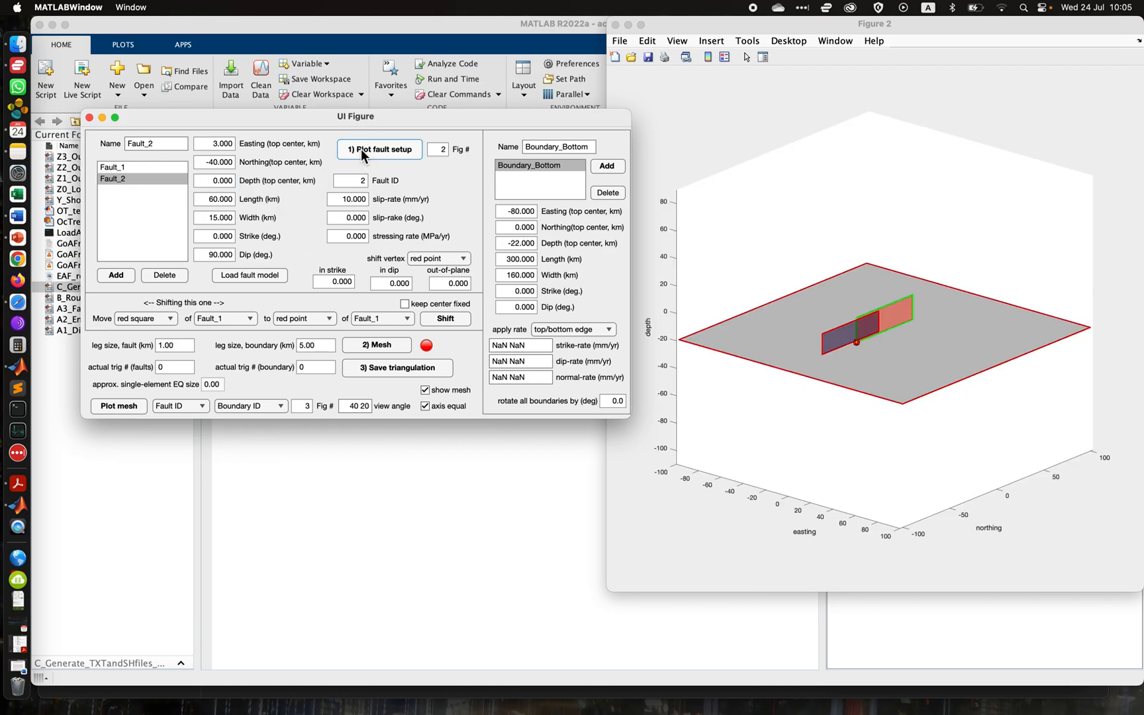
left_click_drag(886, 333, 747, 353)
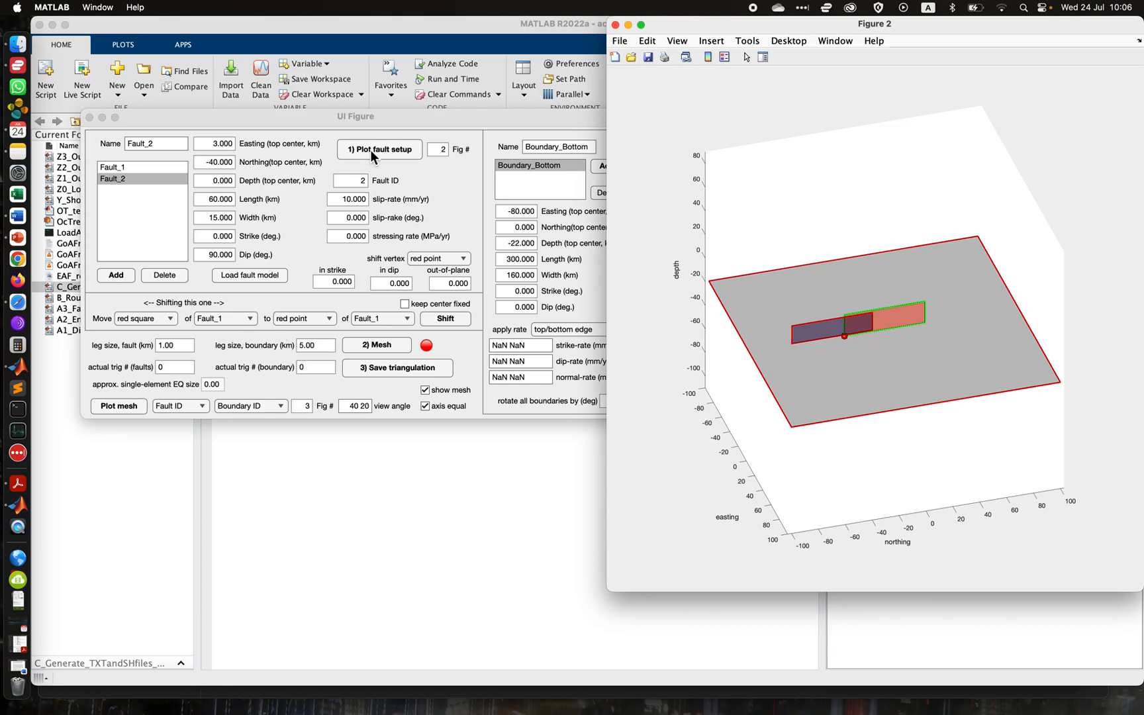
Step: Mesh the faults and the boundary, and check the triangulation in a mesh plot
left_click(387, 345)
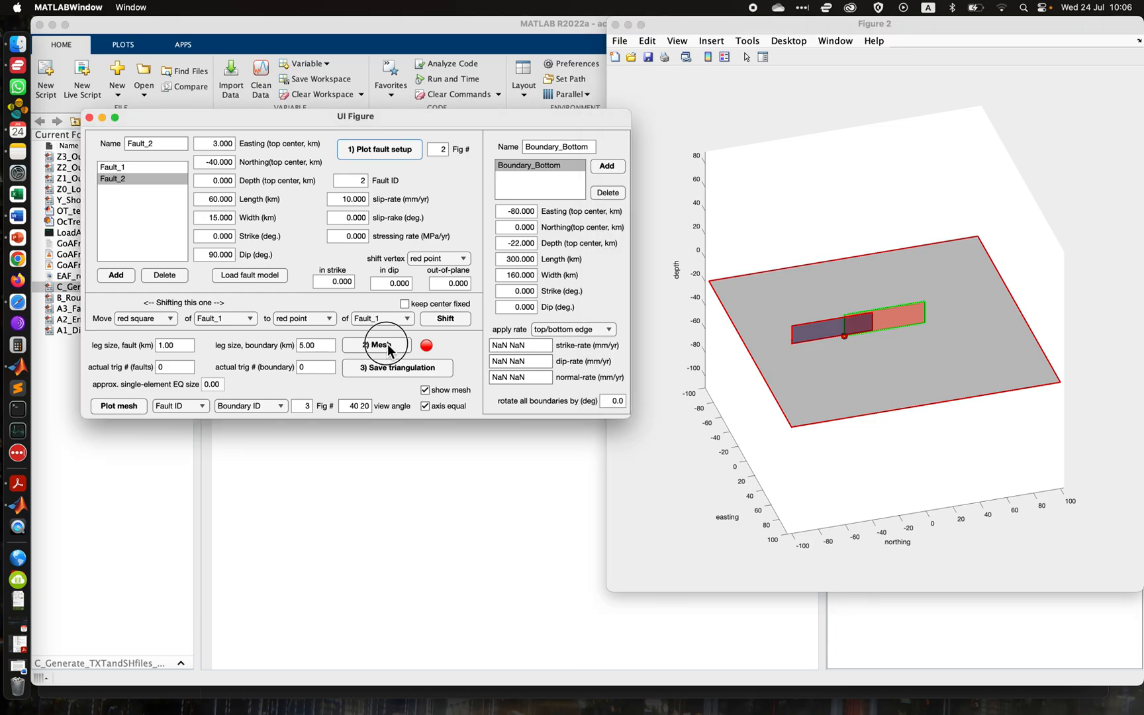
left_click(387, 345)
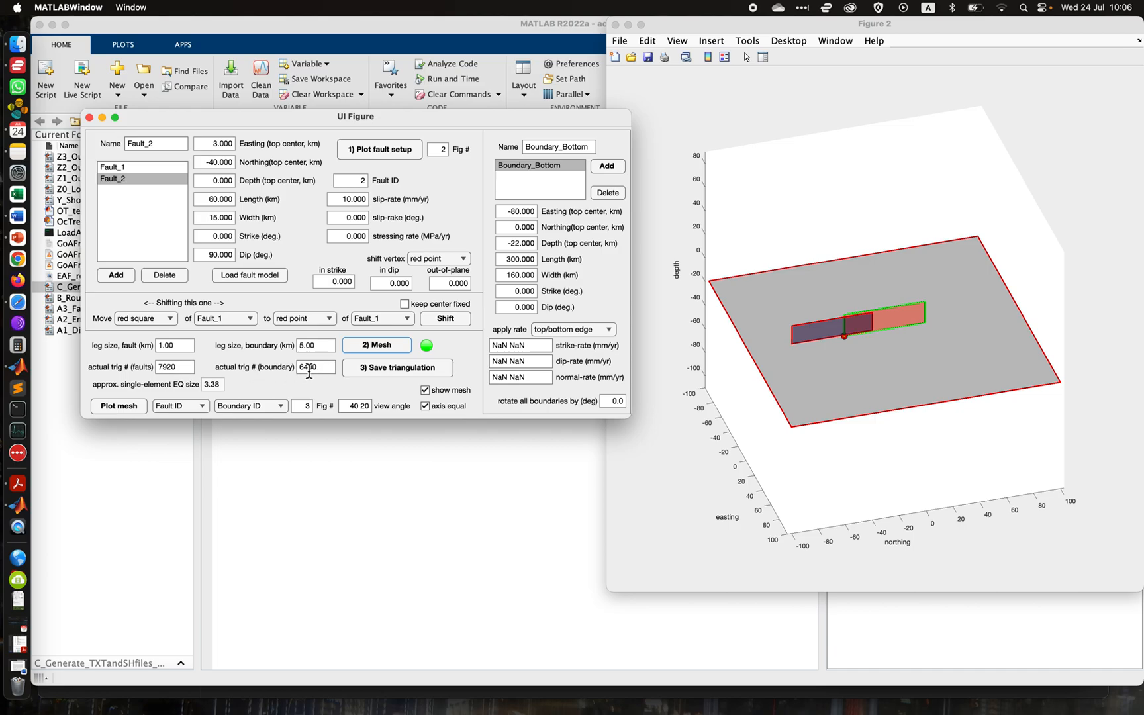
left_click(109, 408)
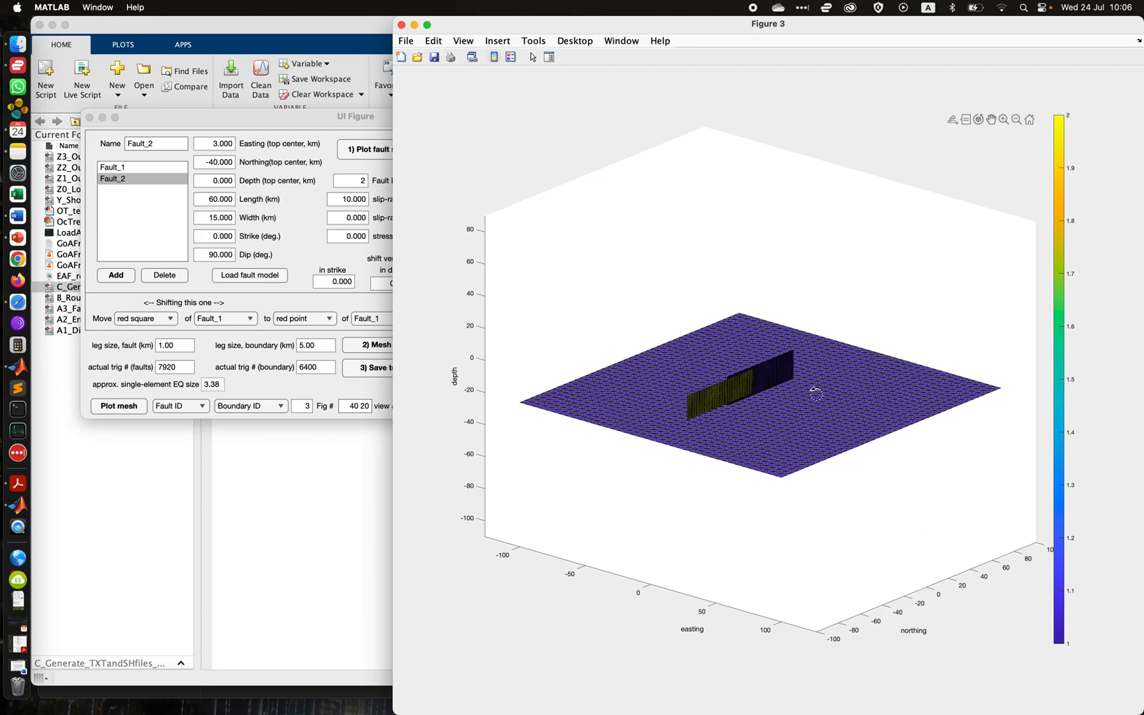
left_click_drag(813, 391, 775, 401)
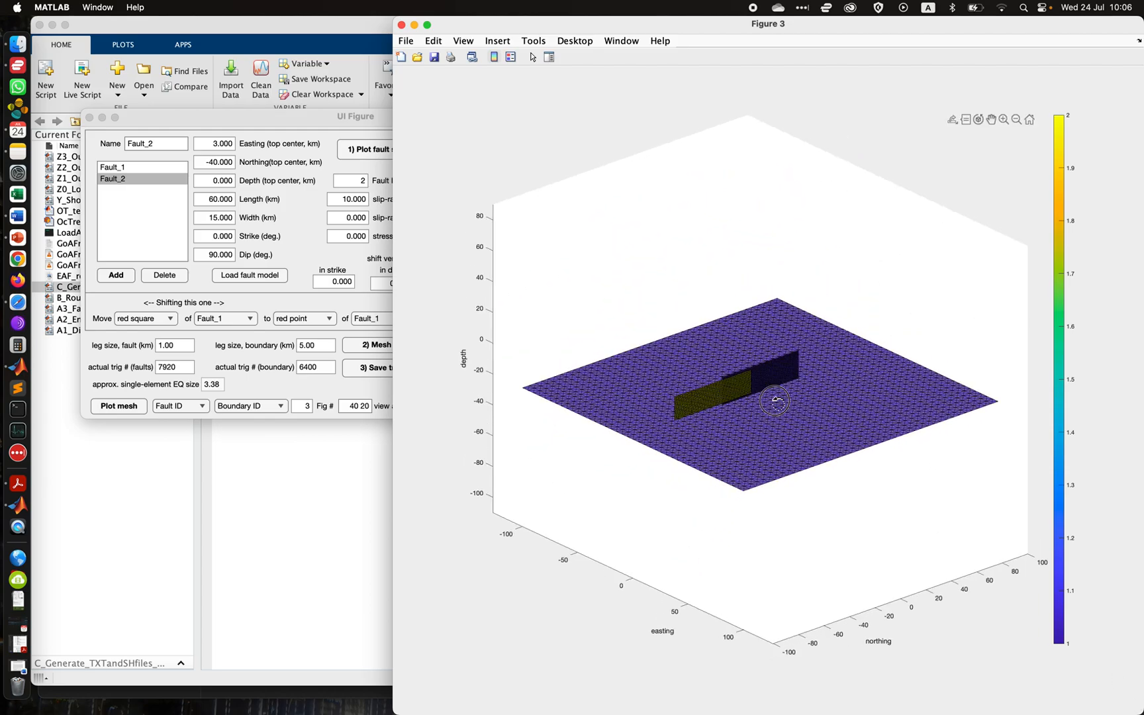
left_click(401, 25)
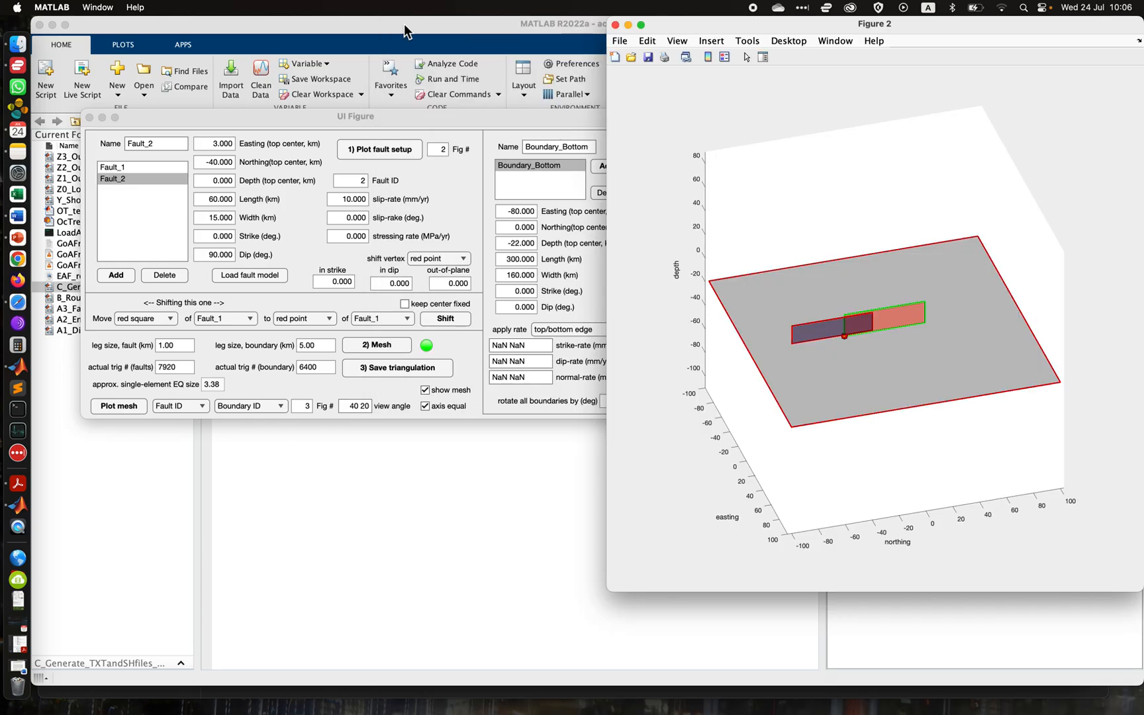
Step: Examine how Fault_1 and Fault_2 lie relative to each other and to the bottom boundary in the 3D setup plot
left_click(278, 392)
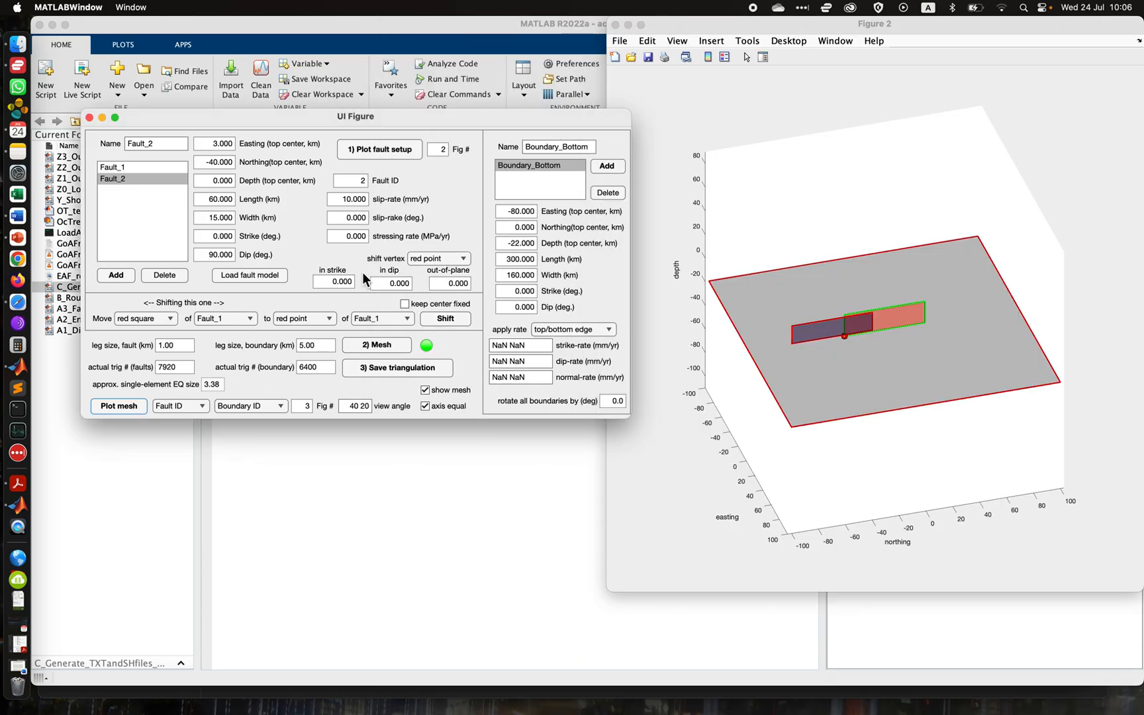
left_click_drag(265, 124, 236, 40)
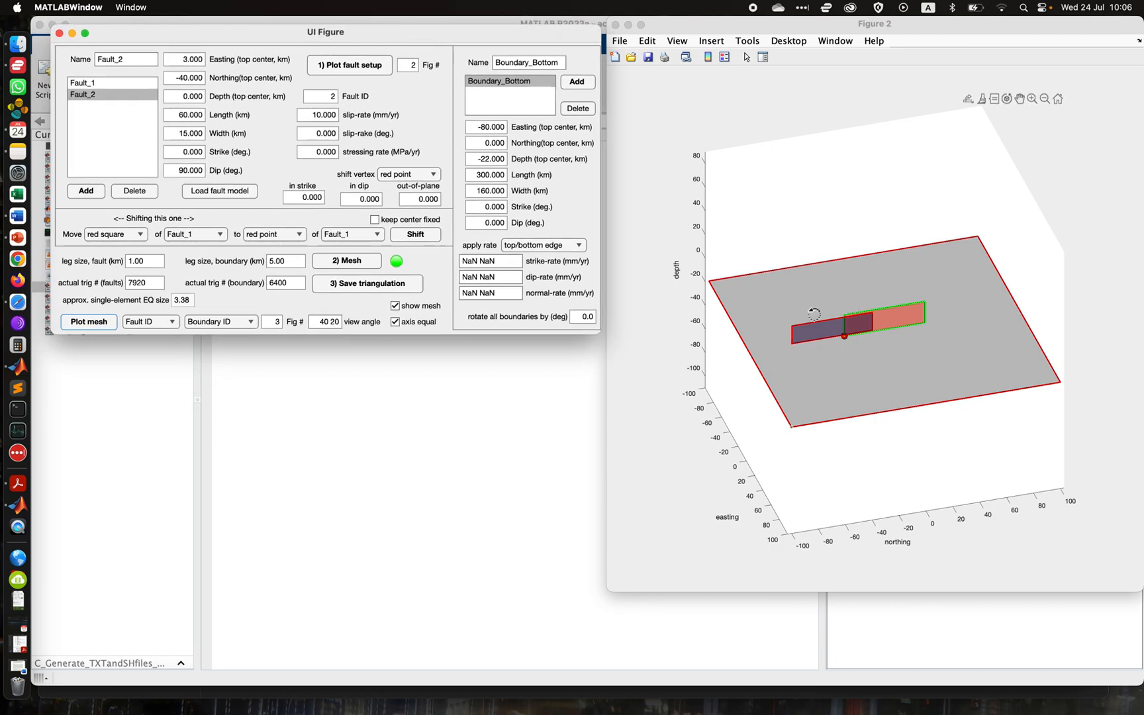
mouse_move(749, 281)
left_click_drag(834, 334, 861, 337)
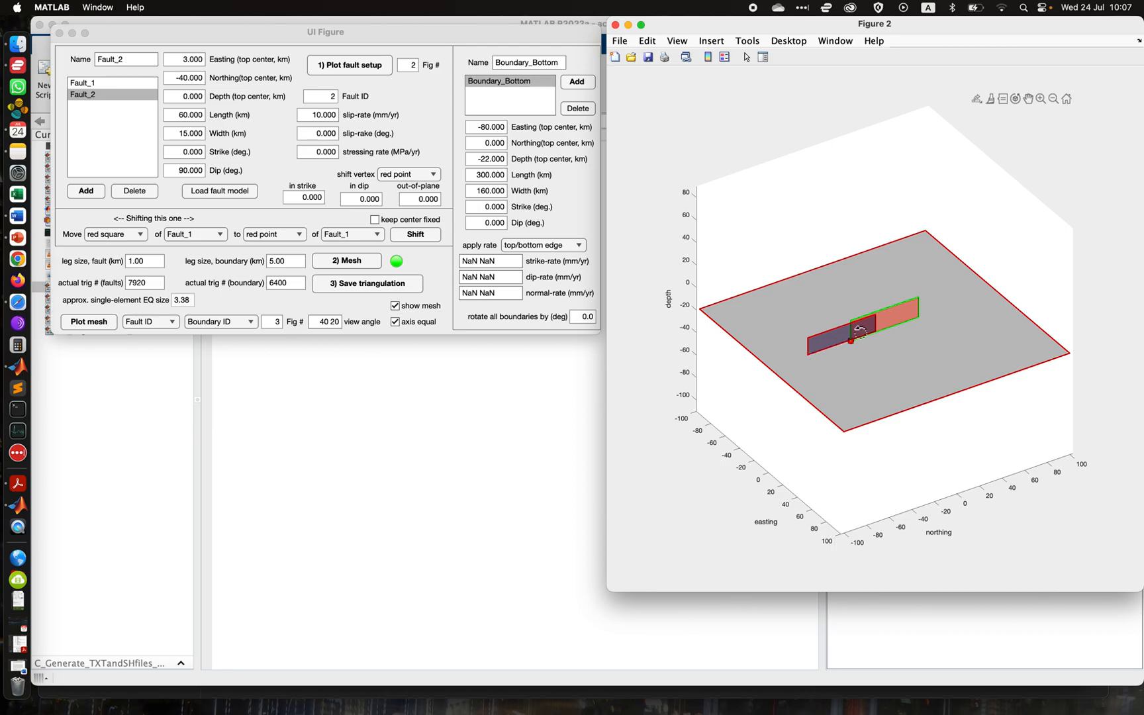
mouse_move(884, 320)
left_click_drag(864, 326, 861, 366)
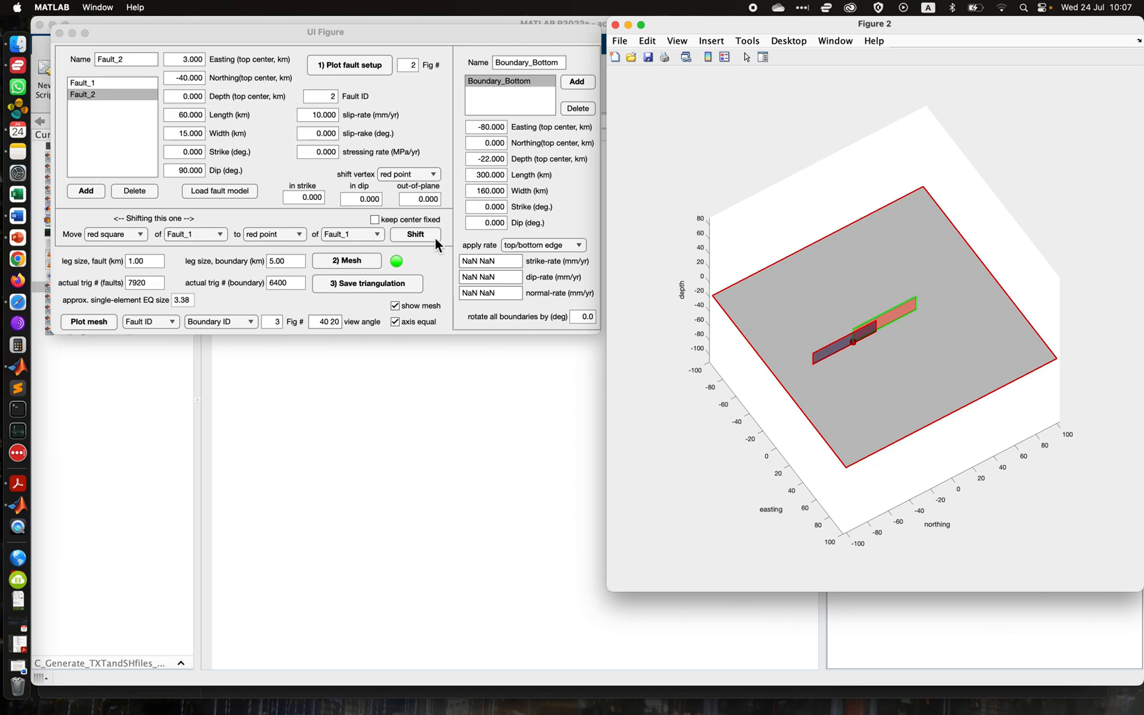
left_click(877, 24)
left_click(269, 160)
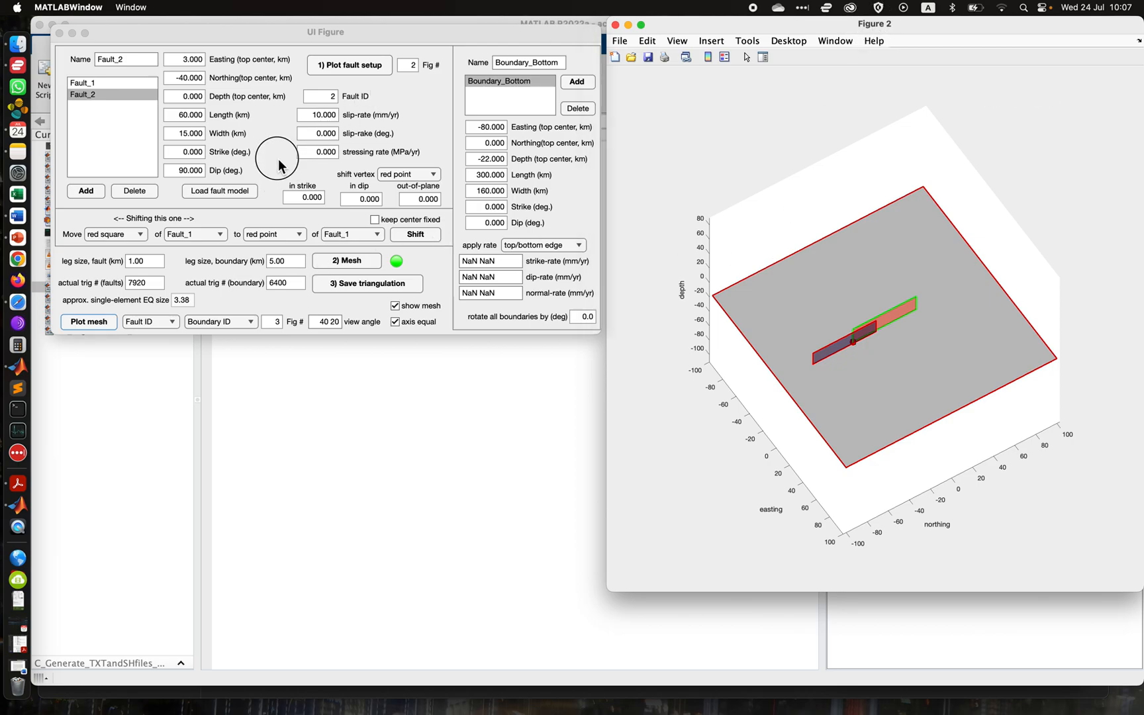